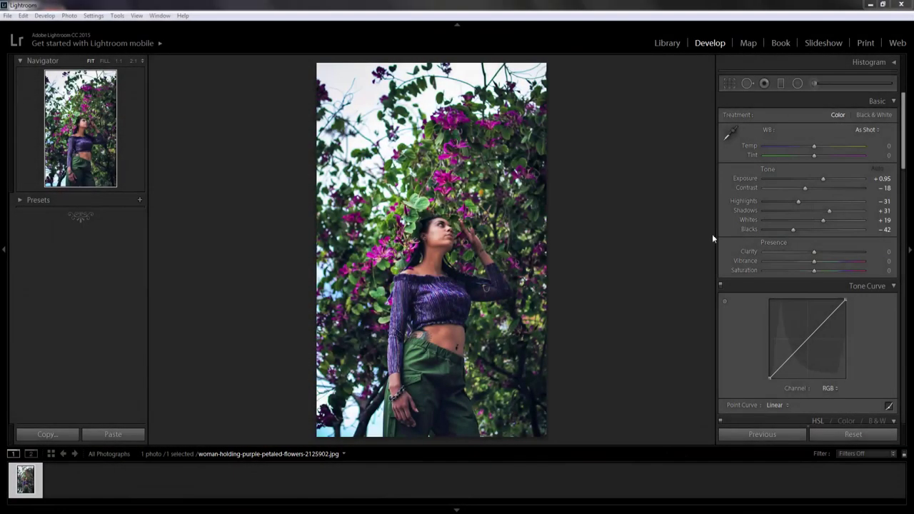
# Step: Check Enable Profile Corrections and Remove Chromatic Aberration under Lens Corrections > Basic
pyautogui.click(721, 240)
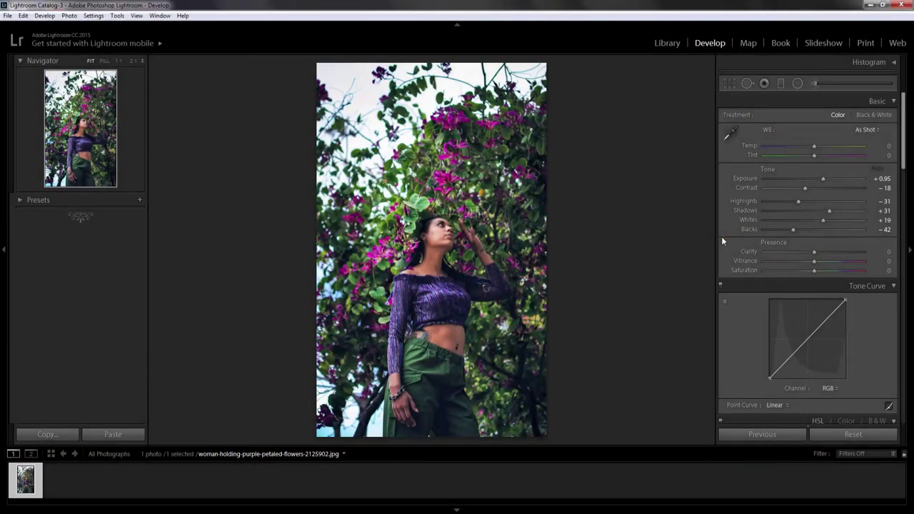
pyautogui.scroll(-10, 746, 331)
pyautogui.scroll(-3, 745, 332)
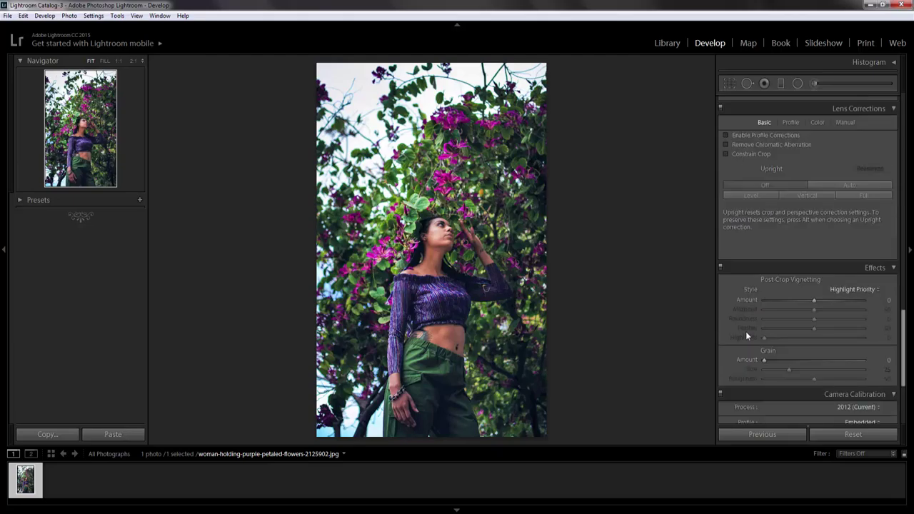
pyautogui.scroll(2, 746, 333)
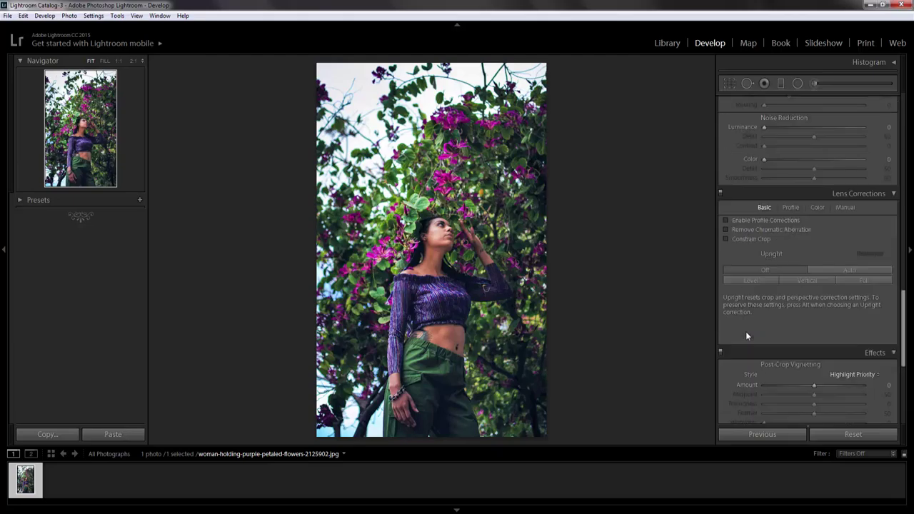
pyautogui.click(726, 220)
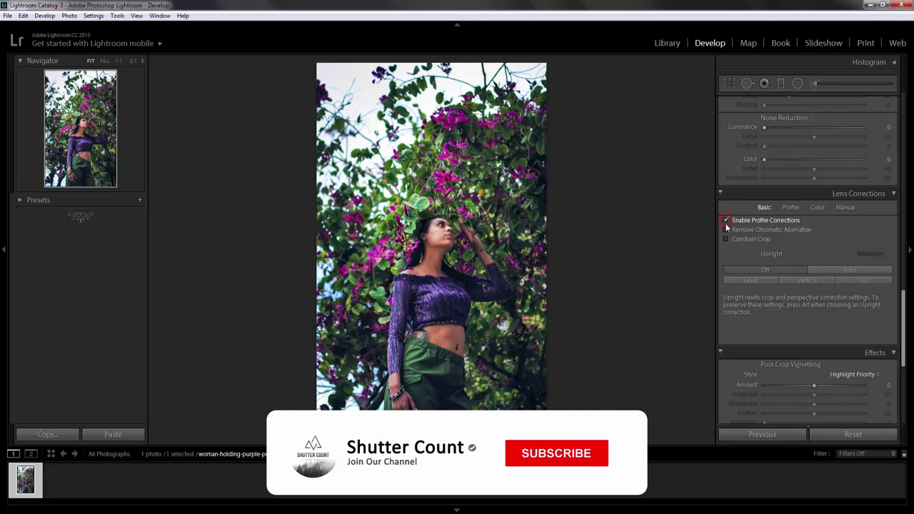
pyautogui.click(725, 230)
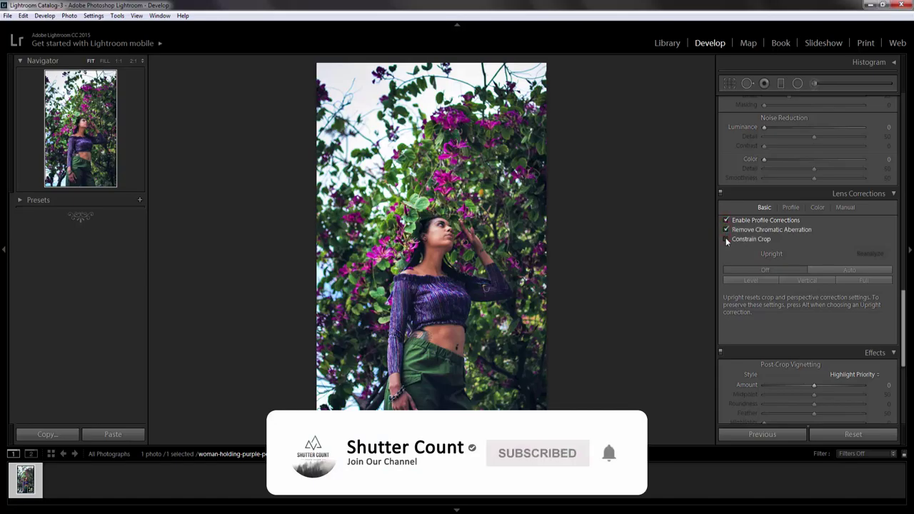
pyautogui.scroll(10, 779, 299)
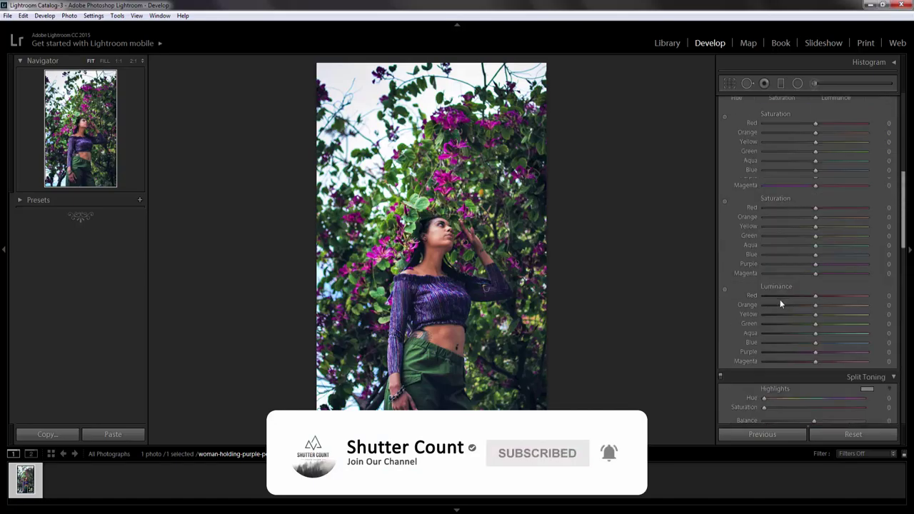
pyautogui.scroll(3, 779, 303)
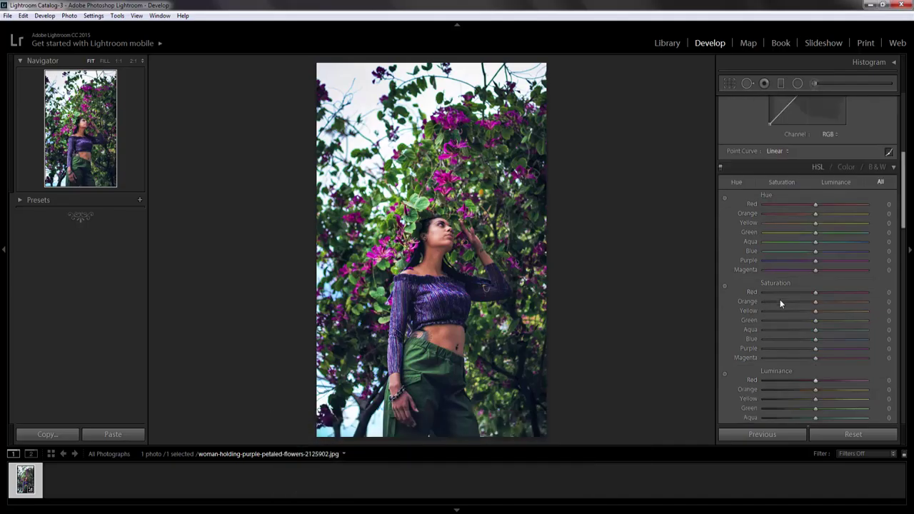
pyautogui.scroll(3, 780, 303)
pyautogui.scroll(3, 780, 304)
pyautogui.scroll(3, 780, 304)
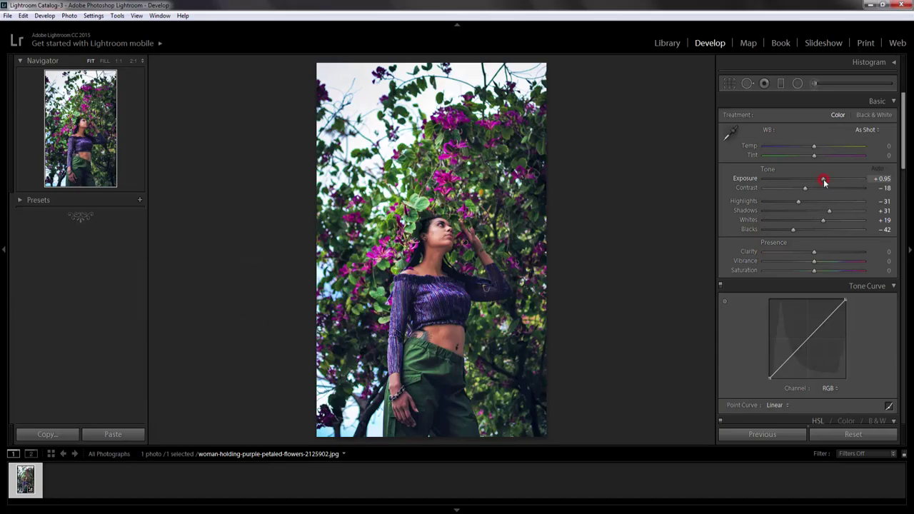
# Step: Drag Exposure down to +0.31 and Contrast up to +8 in the Basic panel
pyautogui.moveTo(823, 180); pyautogui.dragTo(818, 181)
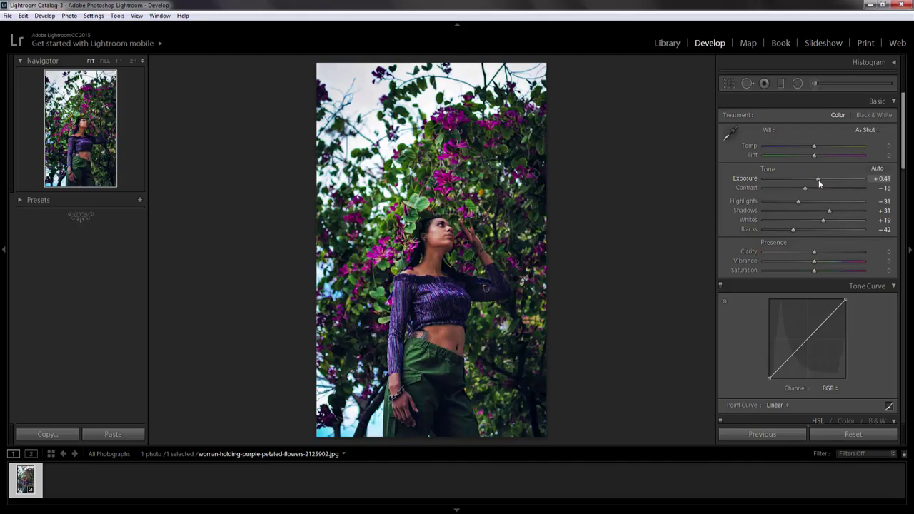
pyautogui.moveTo(819, 184); pyautogui.dragTo(819, 184)
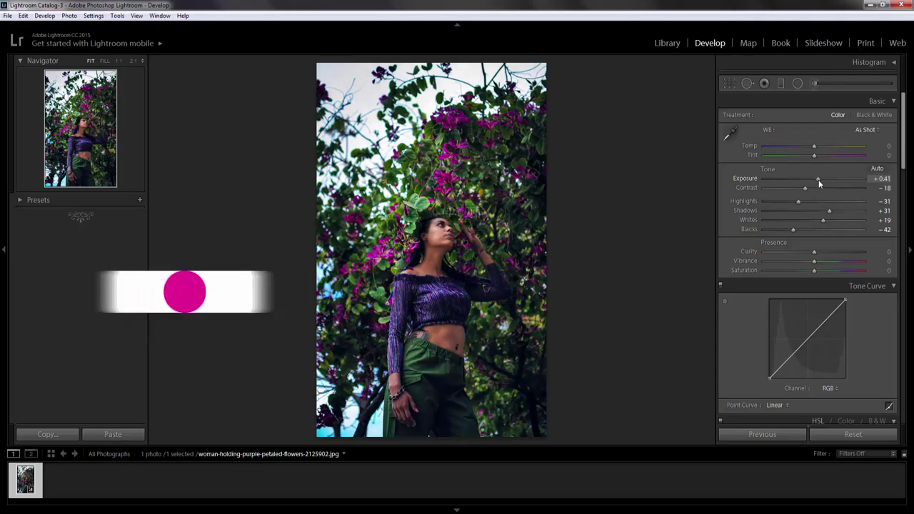
pyautogui.moveTo(819, 184); pyautogui.dragTo(817, 190)
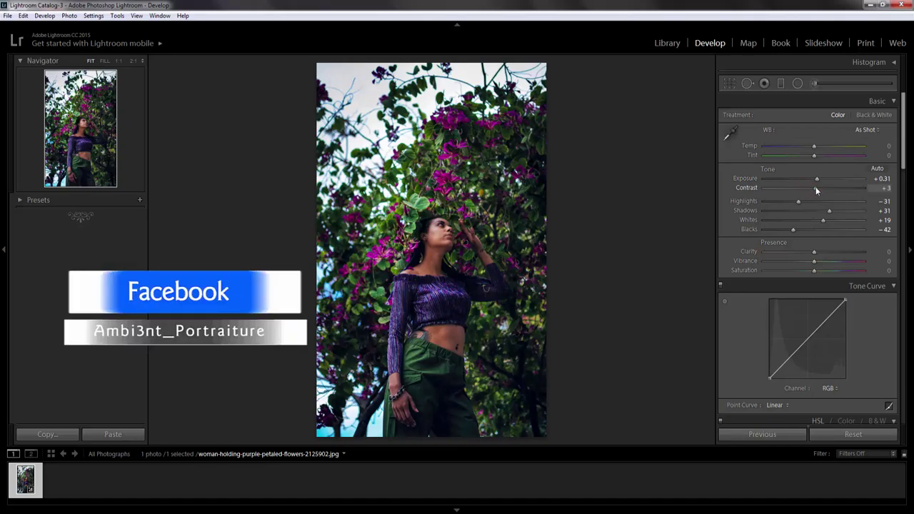
pyautogui.moveTo(817, 187); pyautogui.dragTo(817, 187)
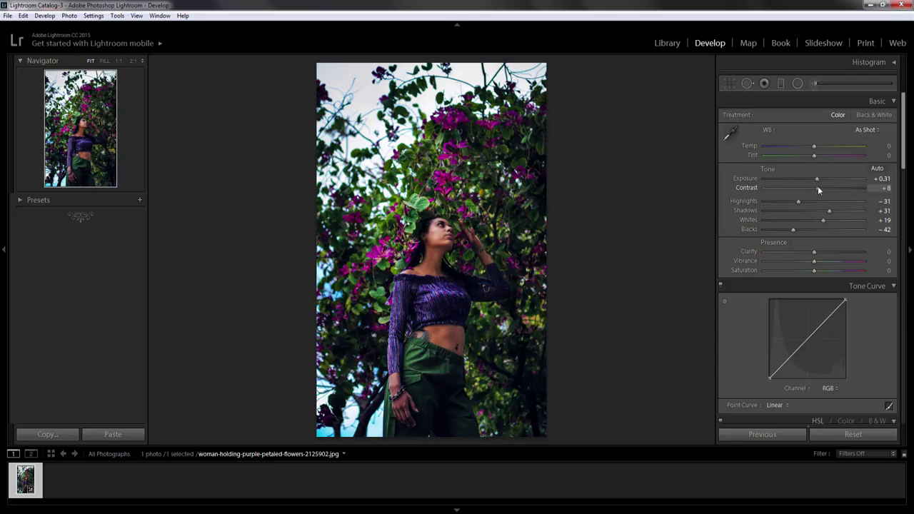
pyautogui.moveTo(819, 186); pyautogui.dragTo(815, 185)
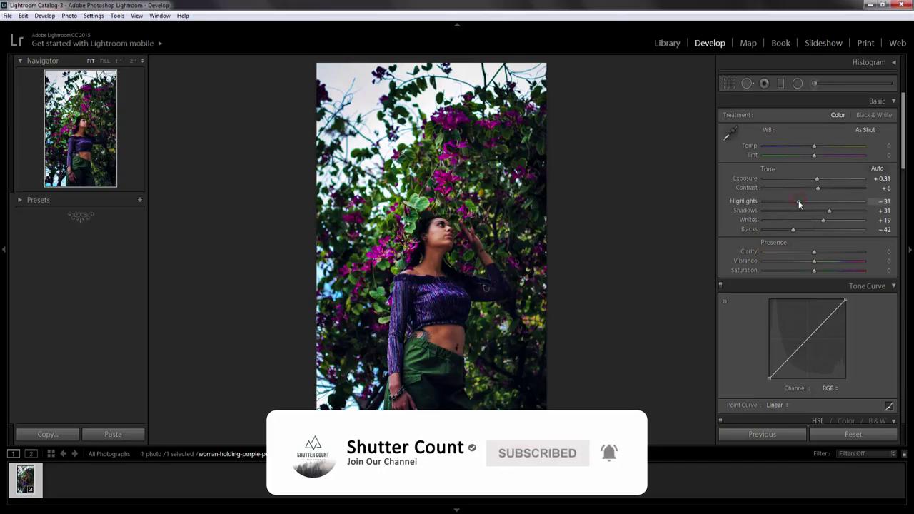
# Step: Set Highlights +18, Shadows +28, Whites −29 and Blacks −6, then nudge Clarity up
pyautogui.moveTo(799, 203); pyautogui.dragTo(822, 205)
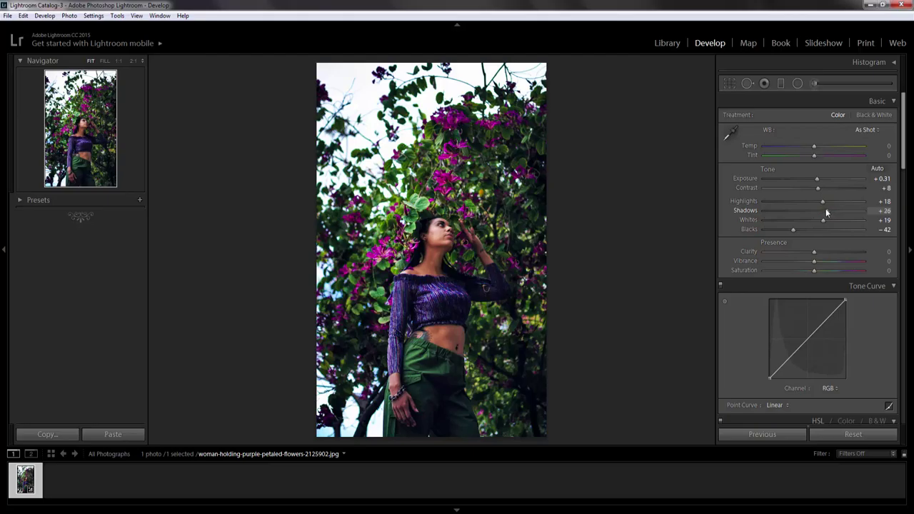
pyautogui.press('Up')
pyautogui.press('Up')
pyautogui.press('Up')
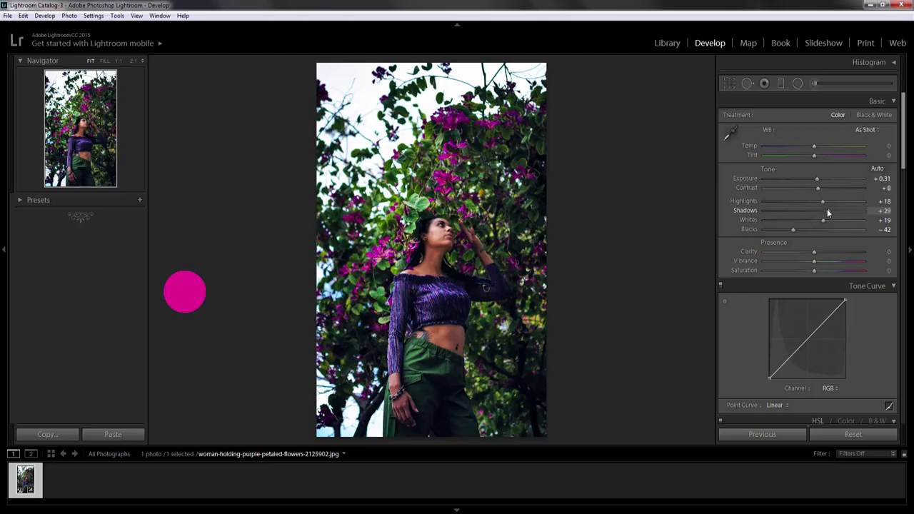
pyautogui.press('Down')
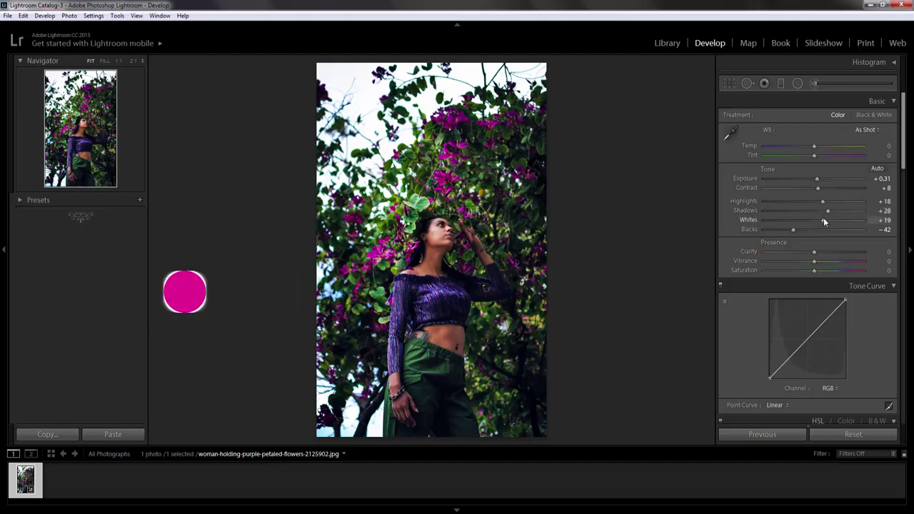
pyautogui.click(823, 220)
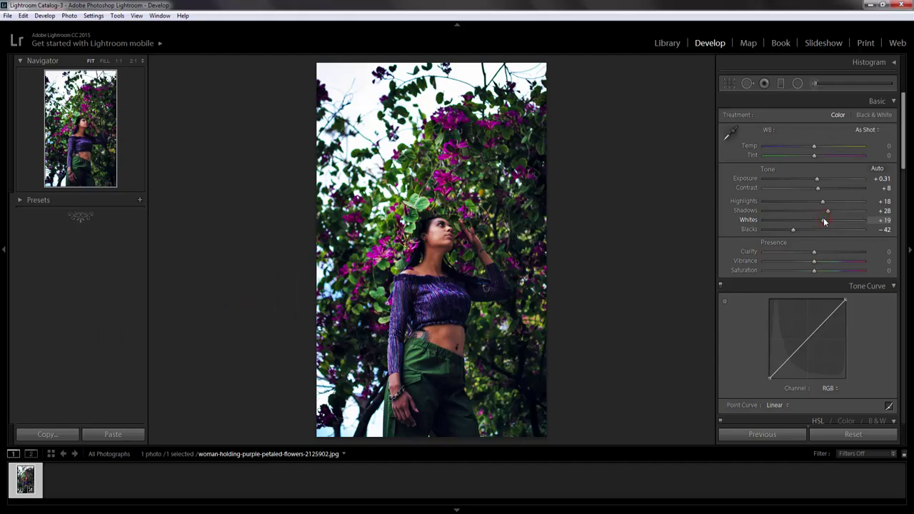
pyautogui.press('Down')
pyautogui.press('Down')
pyautogui.press('Down')
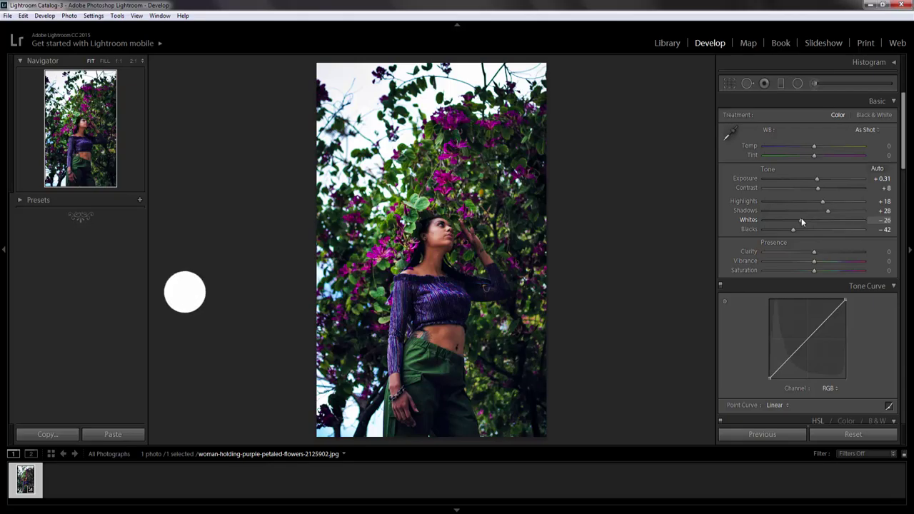
pyautogui.press('Down')
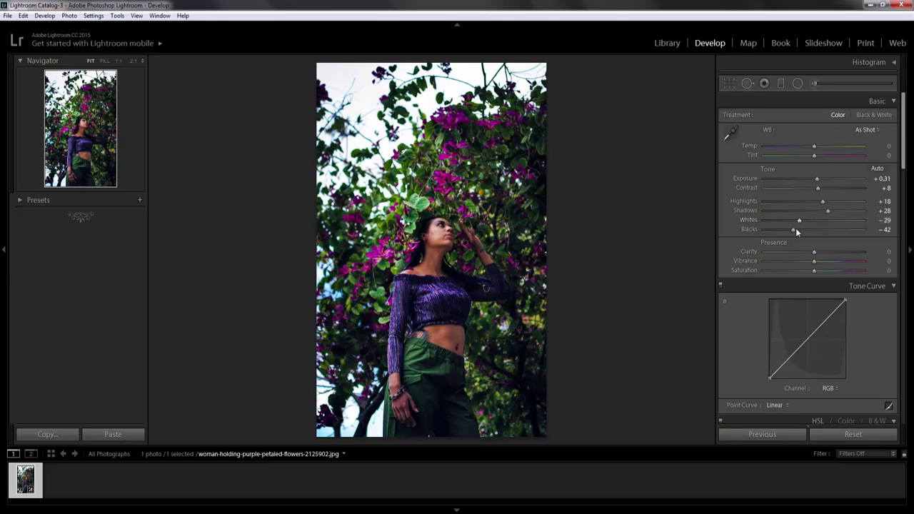
pyautogui.moveTo(791, 232); pyautogui.dragTo(809, 233)
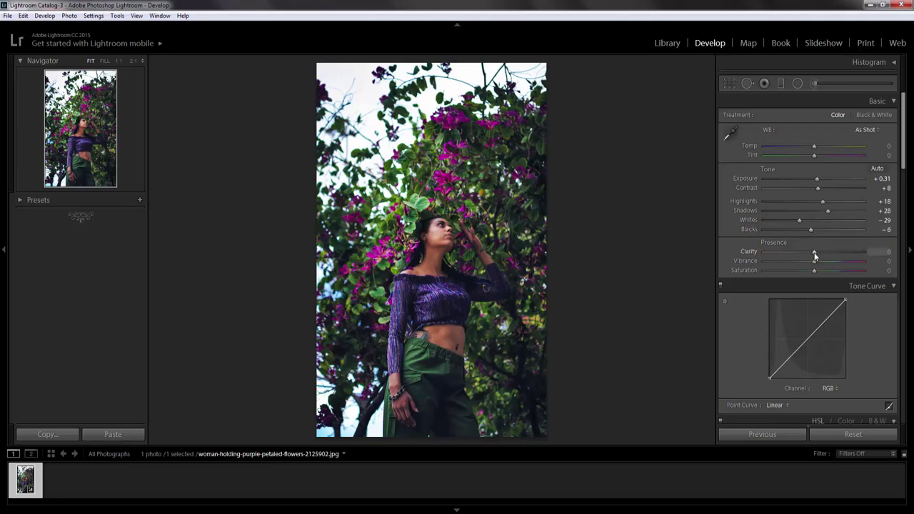
pyautogui.moveTo(815, 254); pyautogui.dragTo(820, 257)
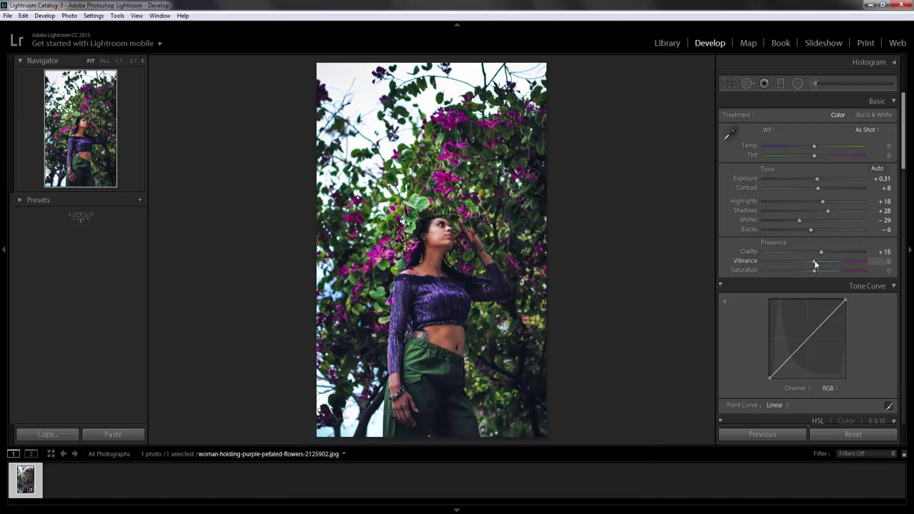
# Step: Raise Vibrance to +20 and lower Saturation to −5 in Basic > Presence
pyautogui.moveTo(815, 262); pyautogui.dragTo(820, 263)
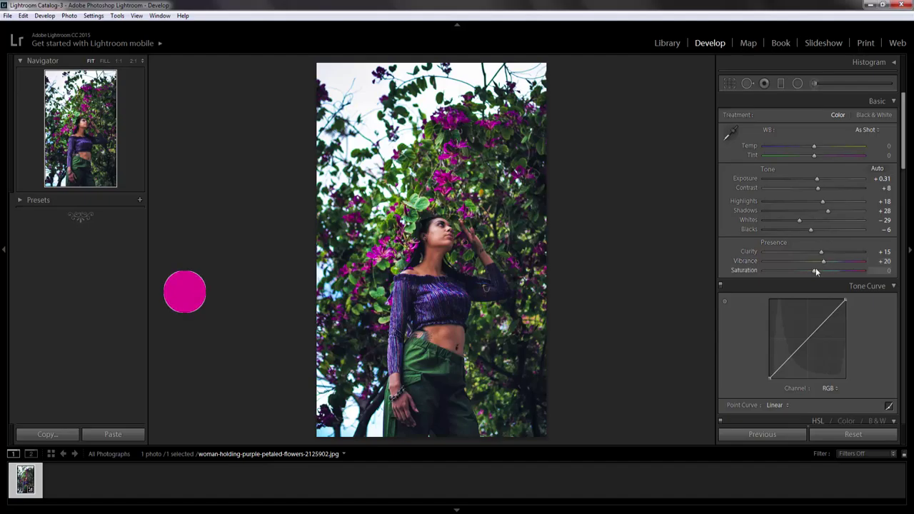
pyautogui.moveTo(816, 270); pyautogui.dragTo(812, 270)
pyautogui.scroll(-3, 824, 351)
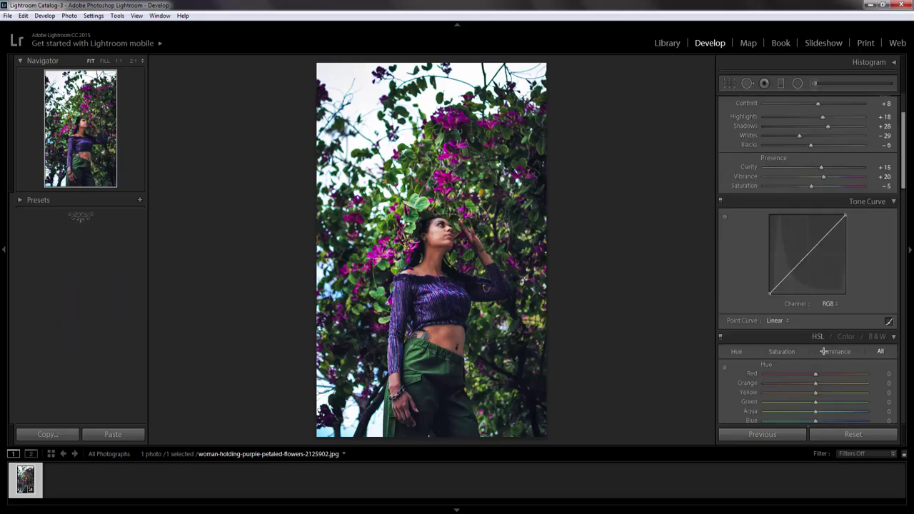
# Step: Shift the Red hue to +6 in the HSL panel
pyautogui.scroll(-3, 824, 351)
pyautogui.scroll(-3, 824, 348)
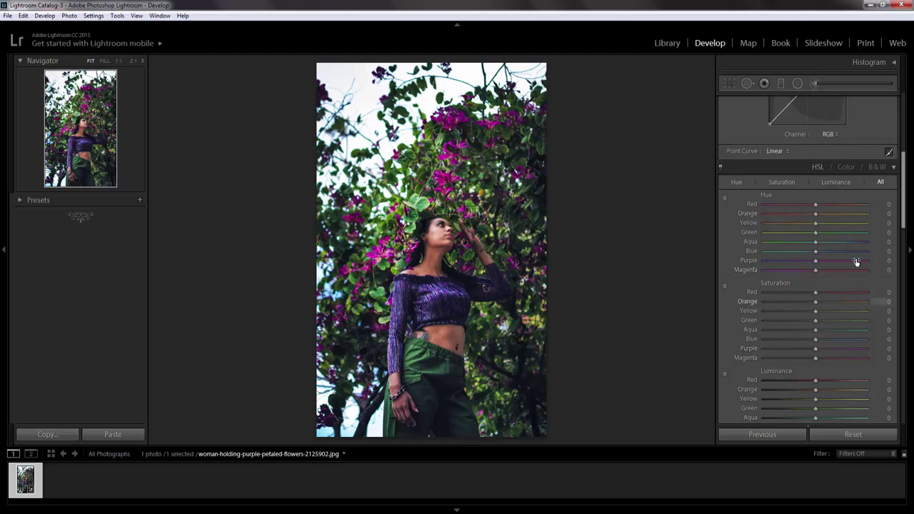
pyautogui.click(785, 196)
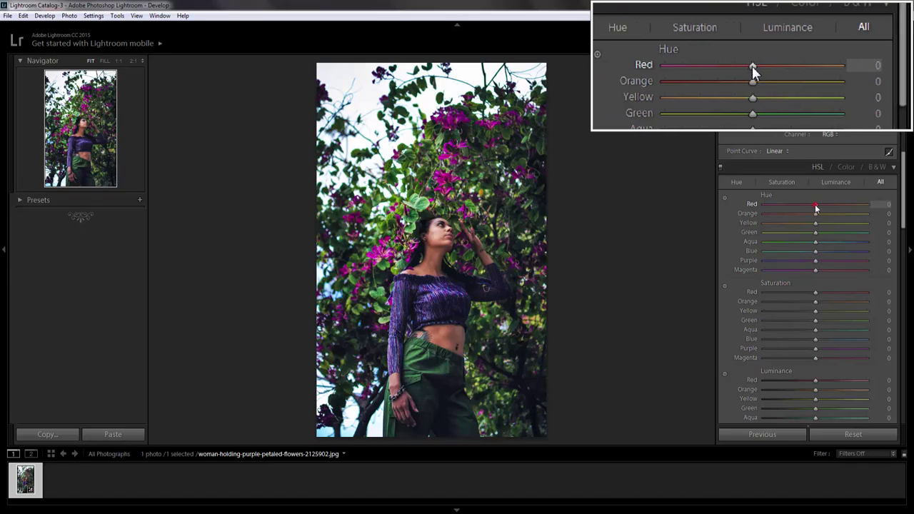
pyautogui.moveTo(815, 207); pyautogui.dragTo(820, 207)
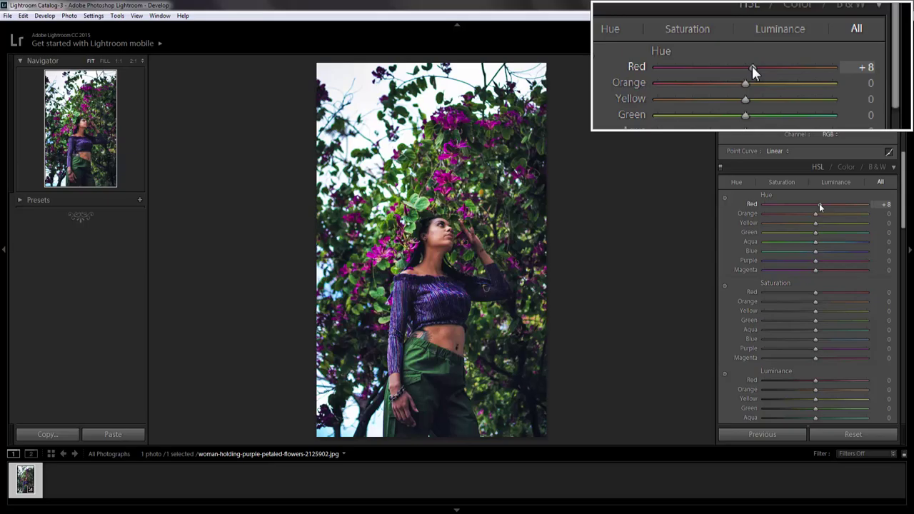
pyautogui.moveTo(819, 205); pyautogui.dragTo(818, 205)
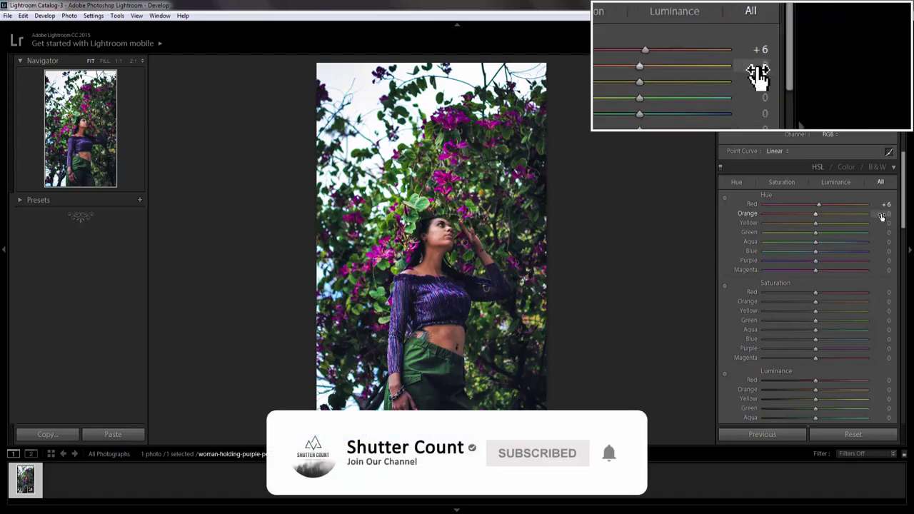
# Step: Enter Orange hue +10 and Yellow hue −100
pyautogui.click(883, 215)
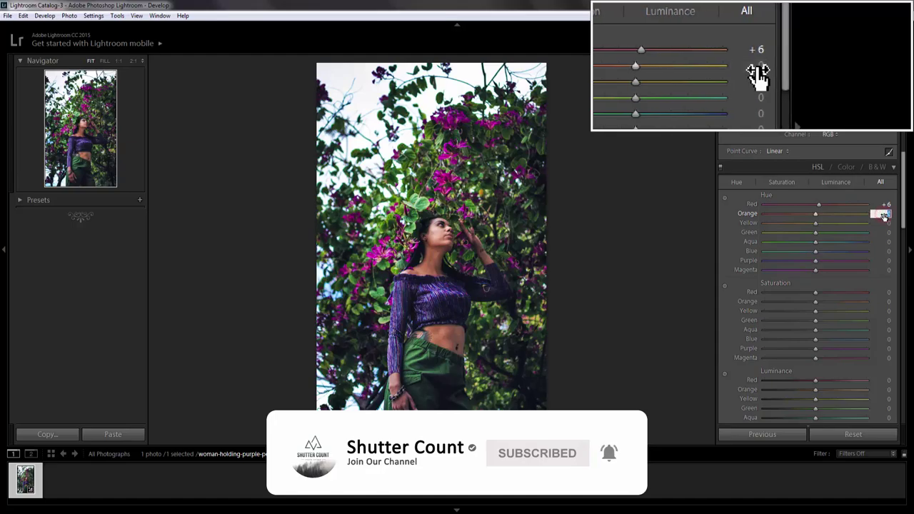
pyautogui.write('0')
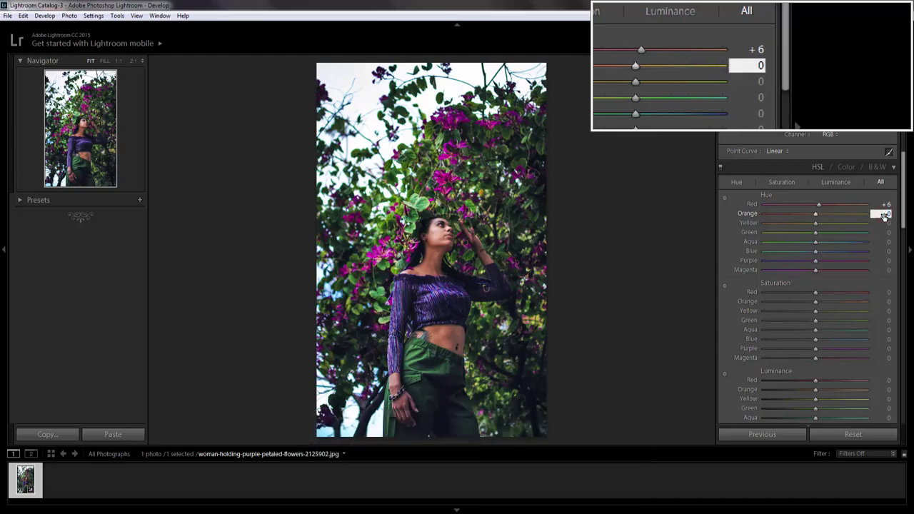
pyautogui.doubleClick(885, 215)
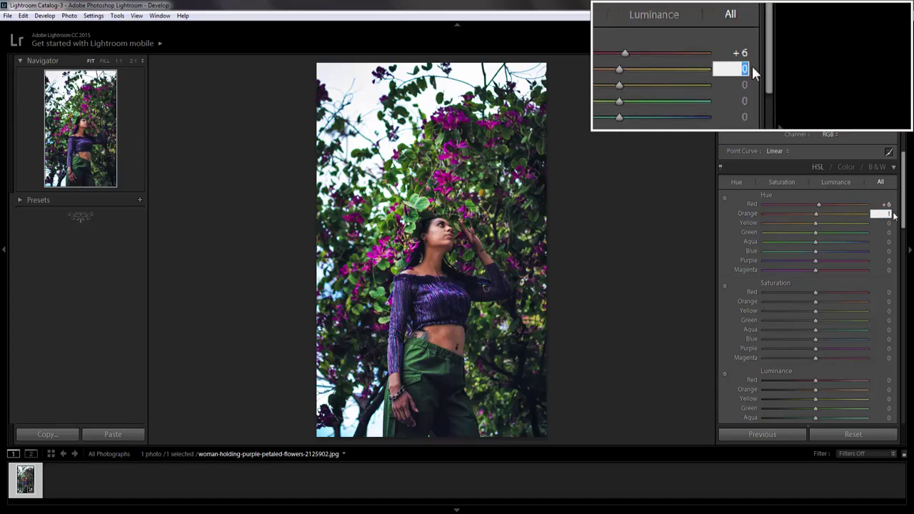
pyautogui.write('10')
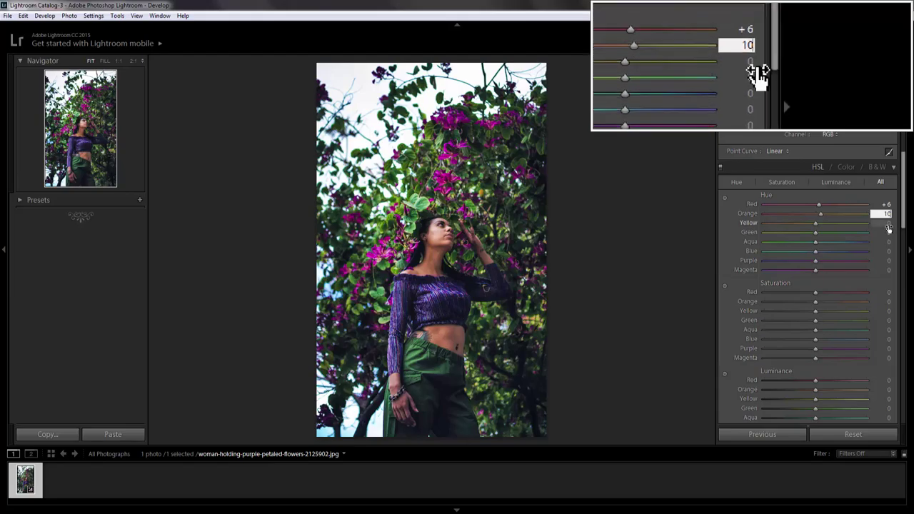
pyautogui.click(888, 224)
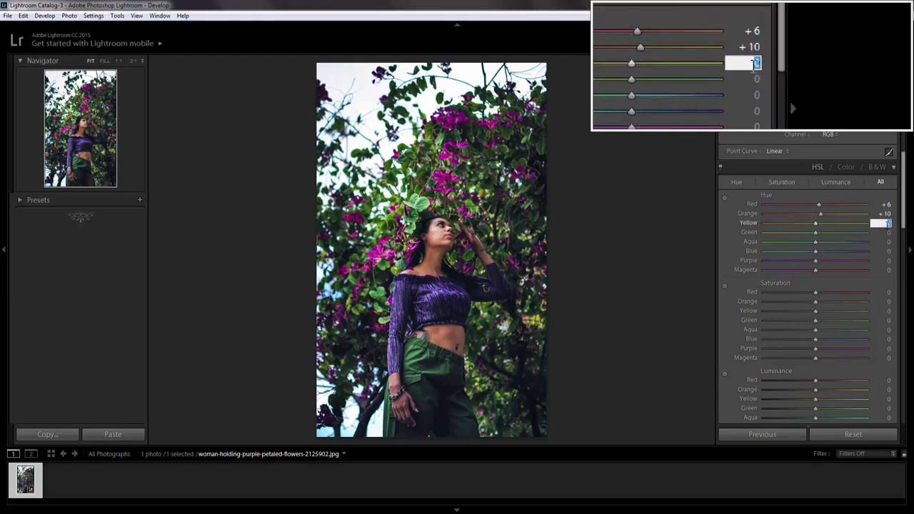
pyautogui.write('-100')
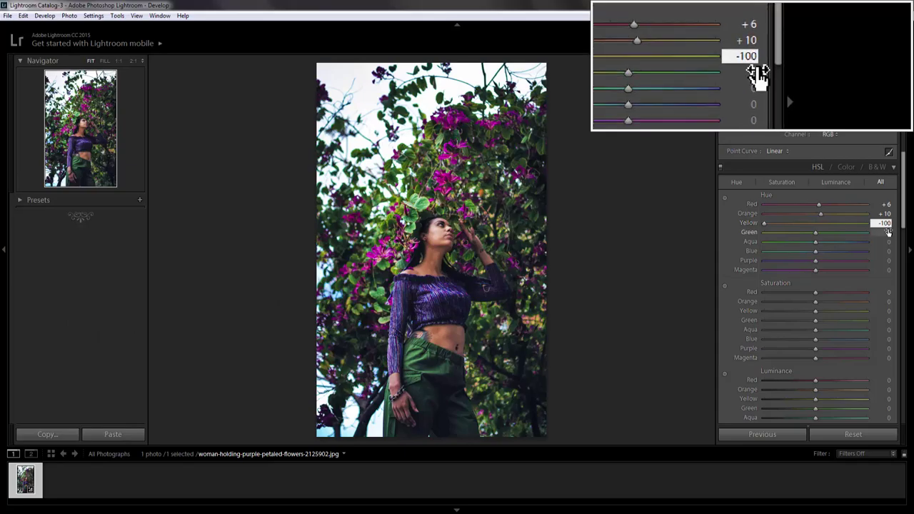
# Step: Enter HSL hues Green +13, Aqua −100, Purple +100 and Magenta +100
pyautogui.click(887, 233)
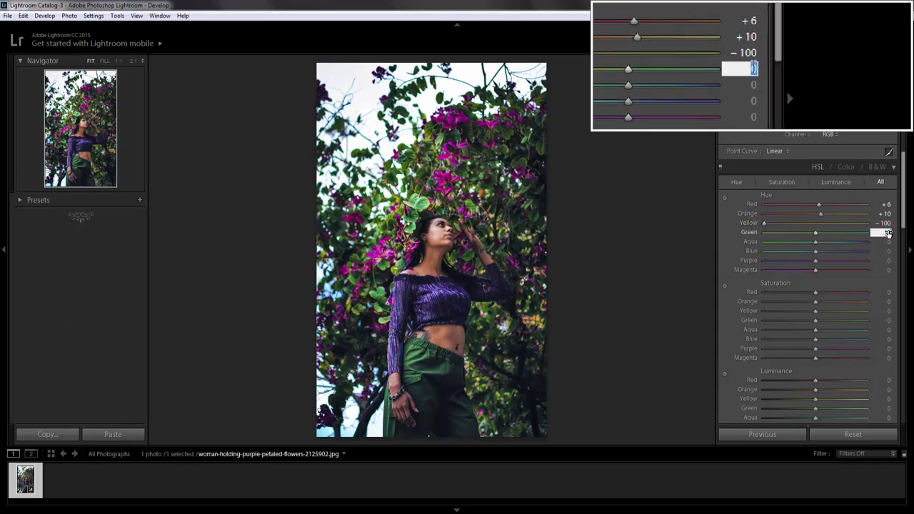
pyautogui.press('BackSpace')
pyautogui.write('13')
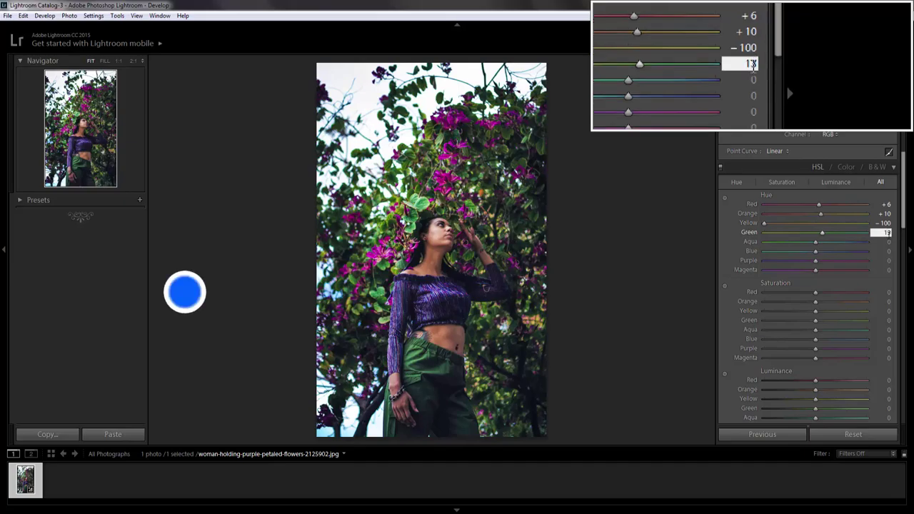
pyautogui.click(887, 241)
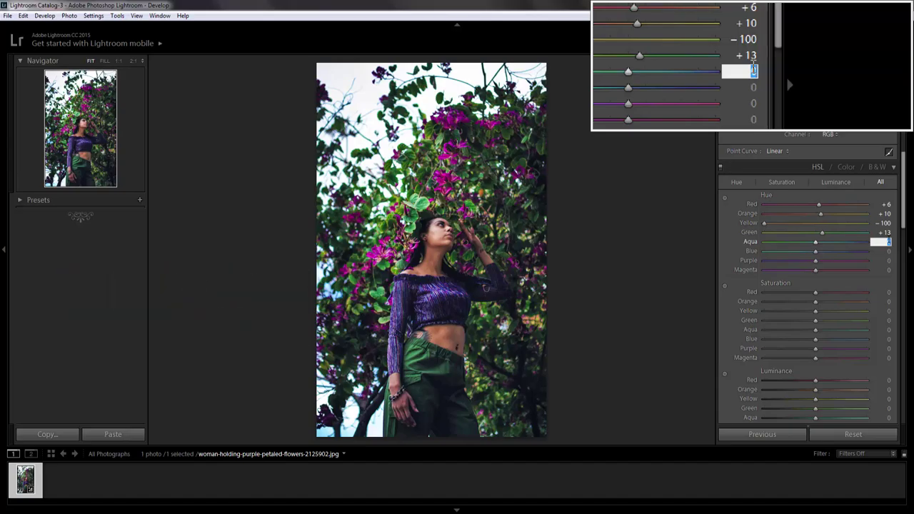
pyautogui.press('BackSpace')
pyautogui.write('-100')
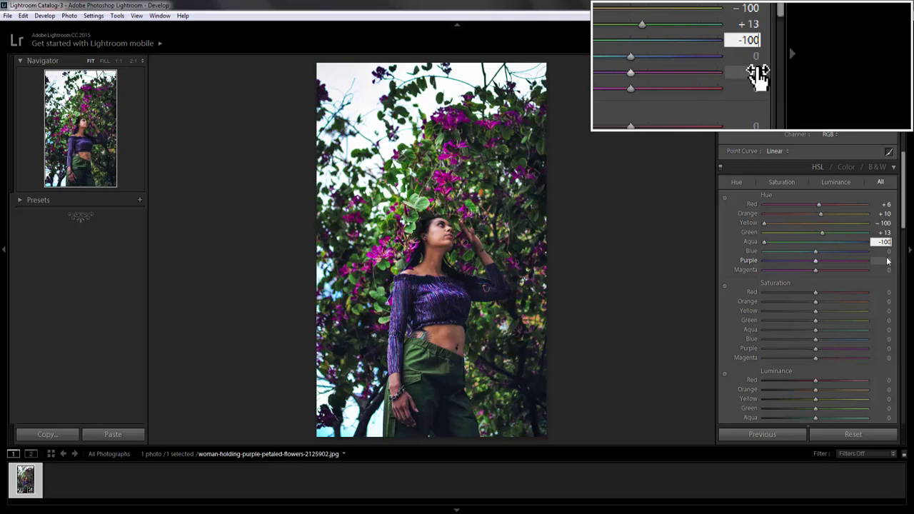
pyautogui.click(885, 260)
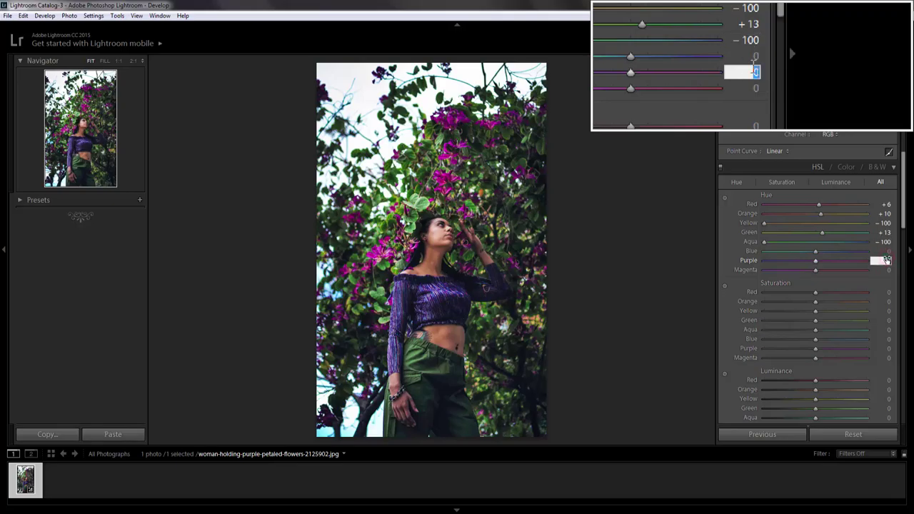
pyautogui.write('100')
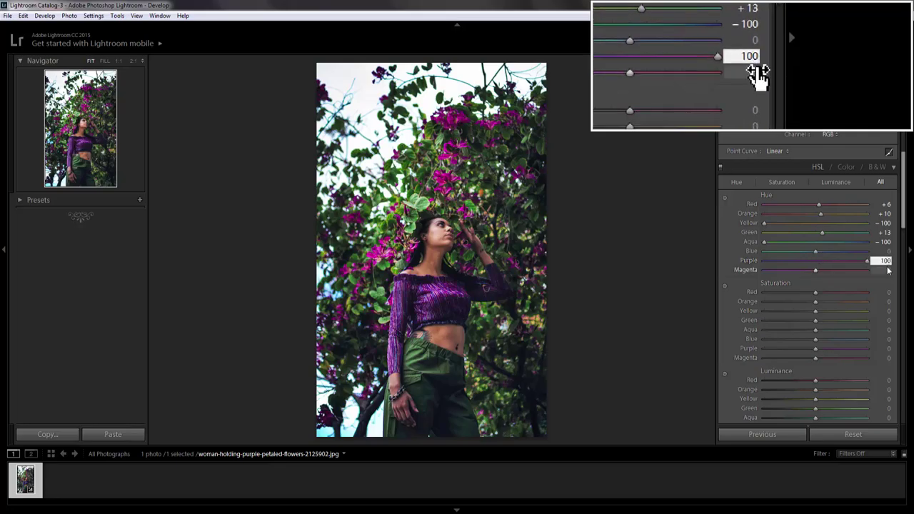
pyautogui.click(885, 270)
pyautogui.write('10')
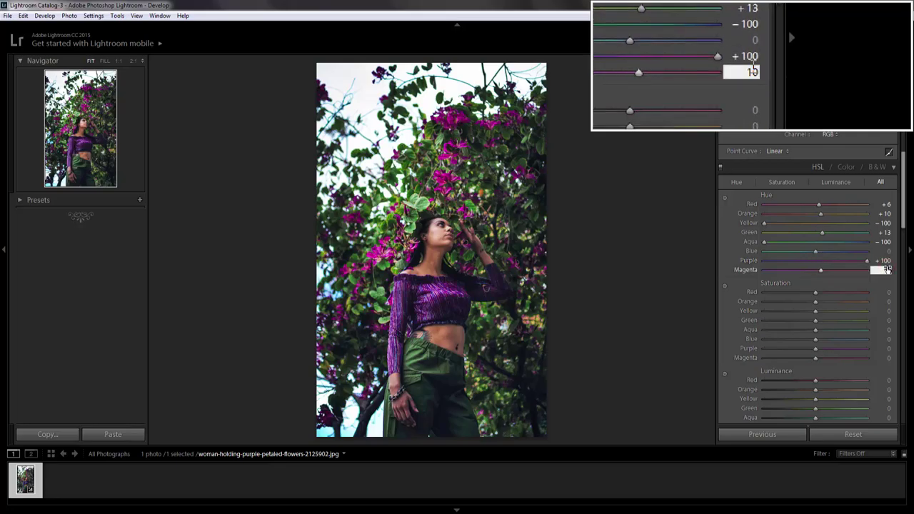
pyautogui.write('0')
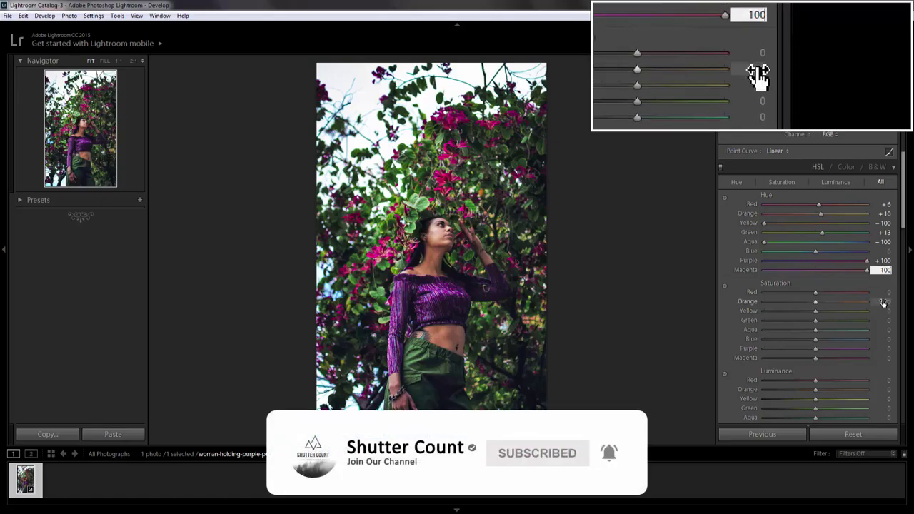
# Step: Set HSL Saturation to Orange −13, Yellow −26 and Green −61
pyautogui.click(883, 302)
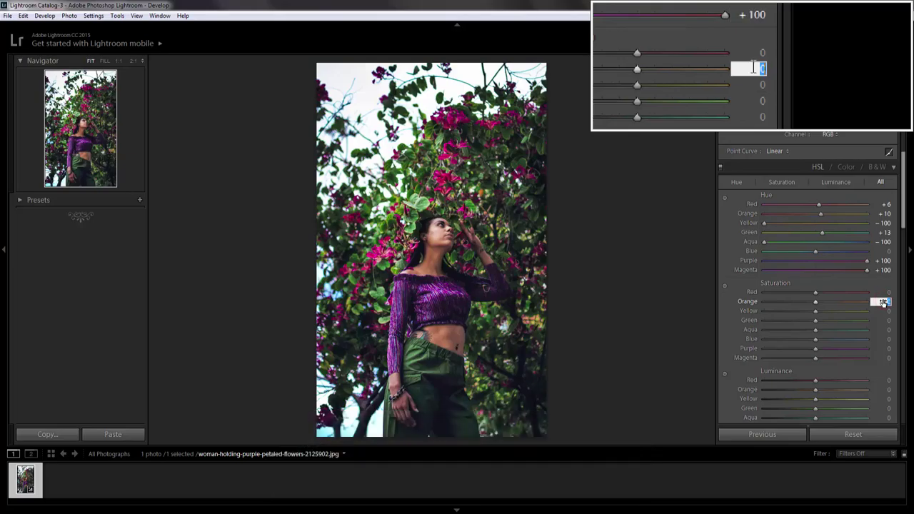
pyautogui.write('-1')
pyautogui.write('3')
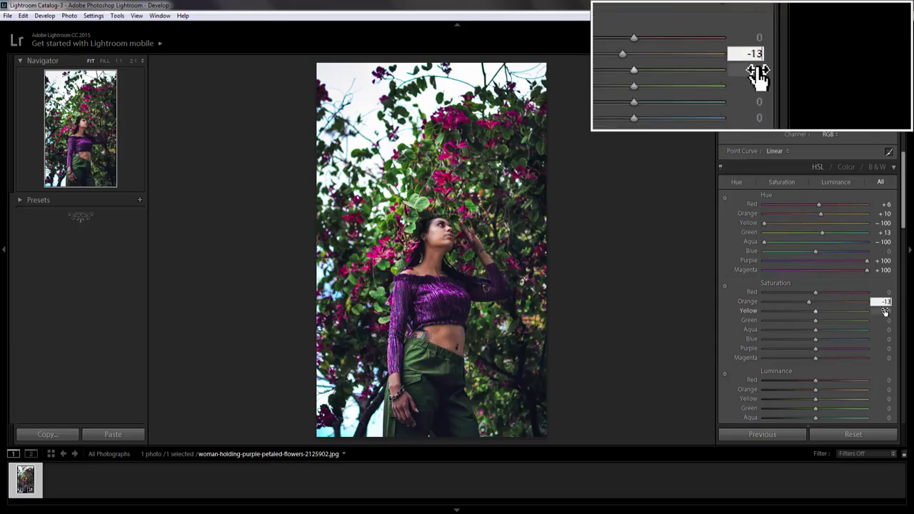
pyautogui.click(885, 312)
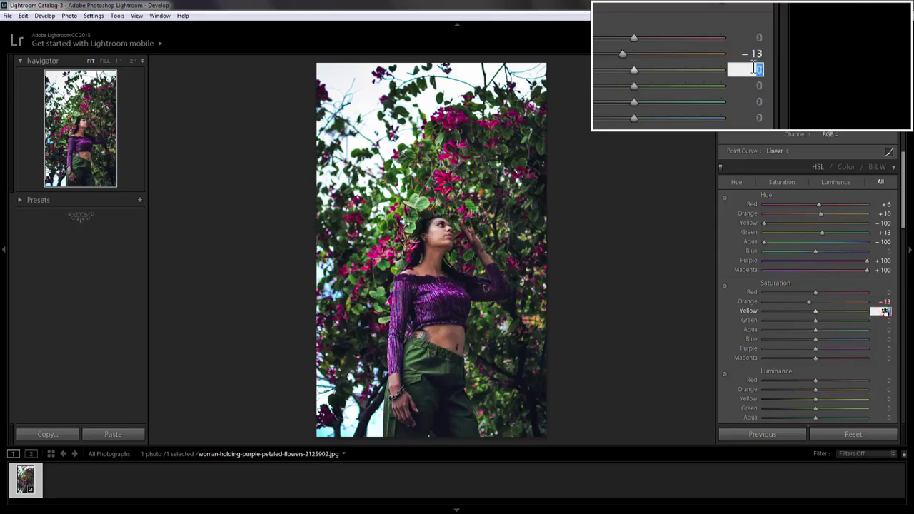
pyautogui.write('12')
pyautogui.press('BackSpace')
pyautogui.press('BackSpace')
pyautogui.write('26')
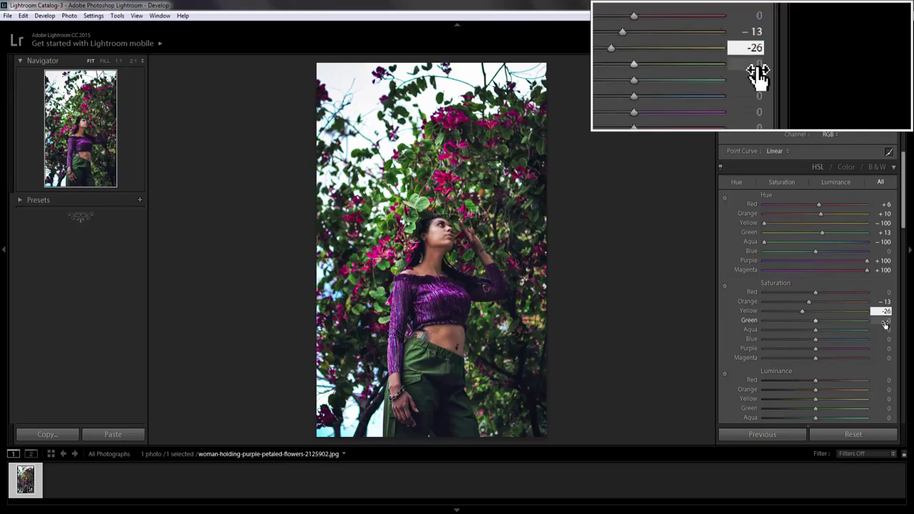
pyautogui.click(885, 322)
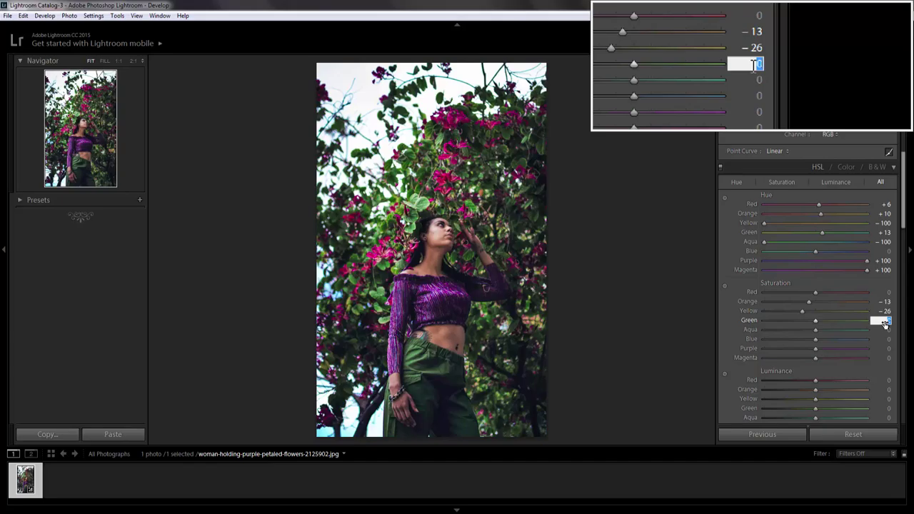
pyautogui.write('-')
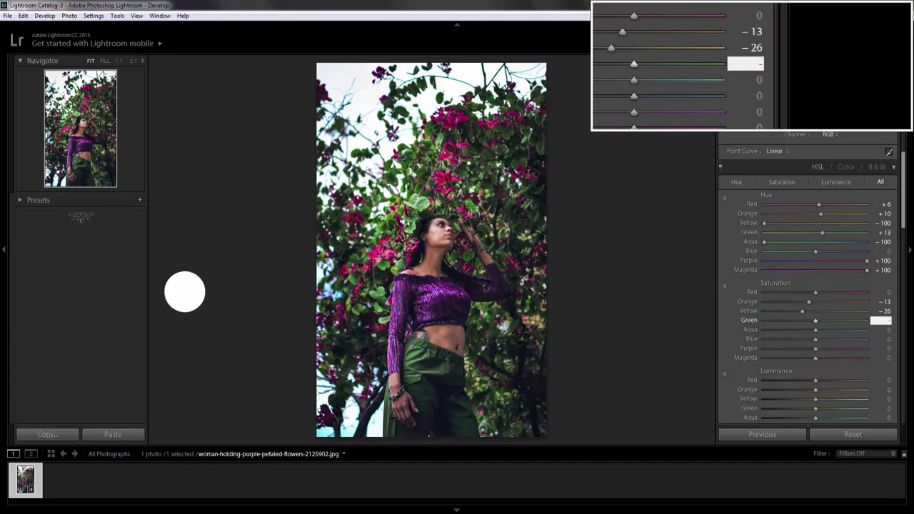
pyautogui.write('61')
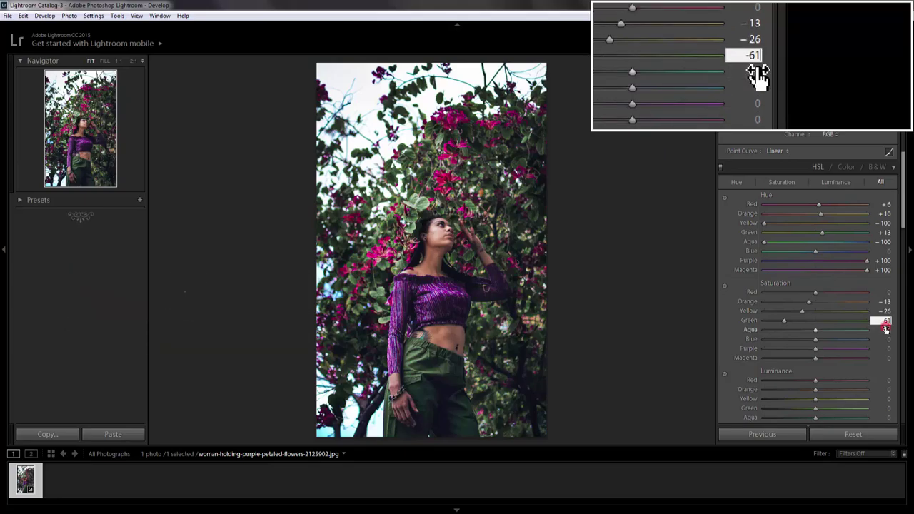
# Step: Set HSL Saturation to Aqua −37, Blue −100 and Magenta −16
pyautogui.click(885, 329)
pyautogui.write('-')
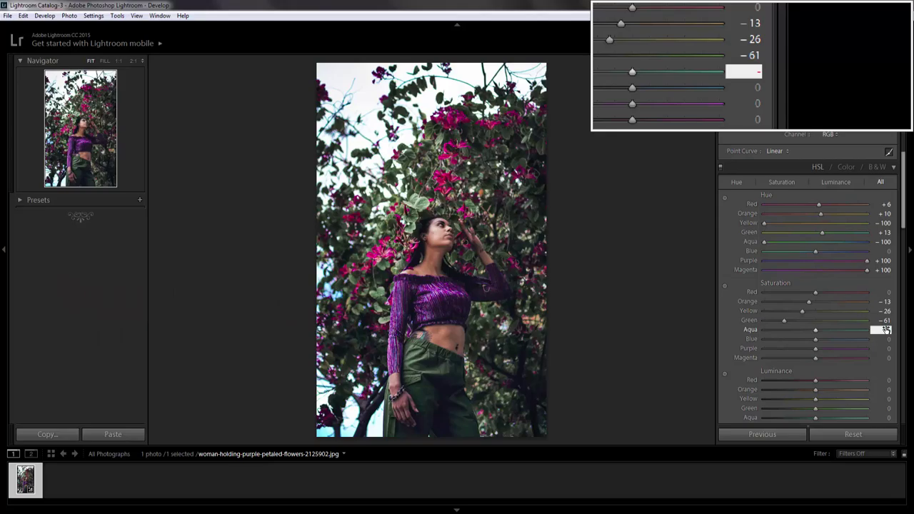
pyautogui.write('37')
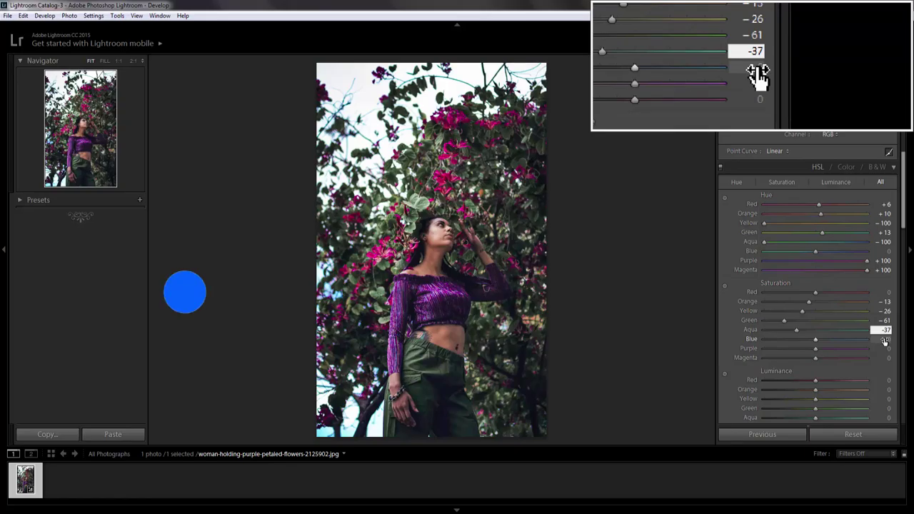
pyautogui.click(885, 340)
pyautogui.write('-')
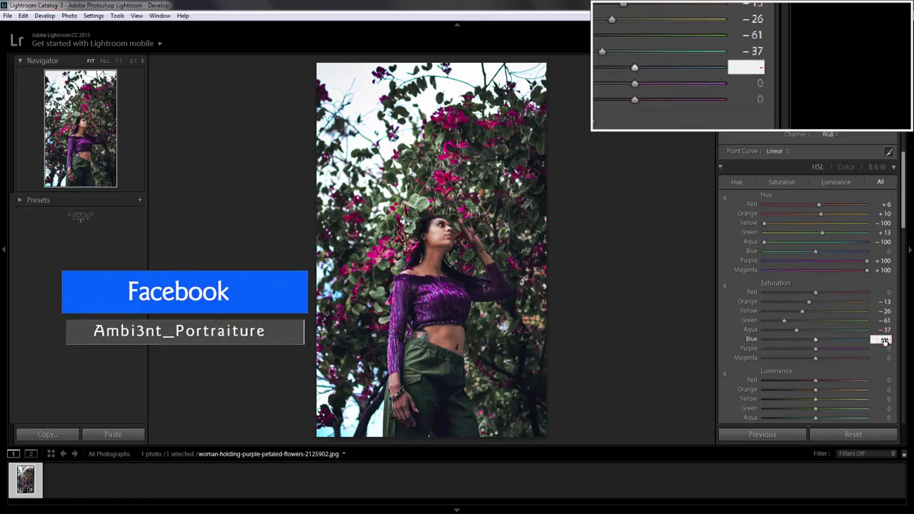
pyautogui.write('100')
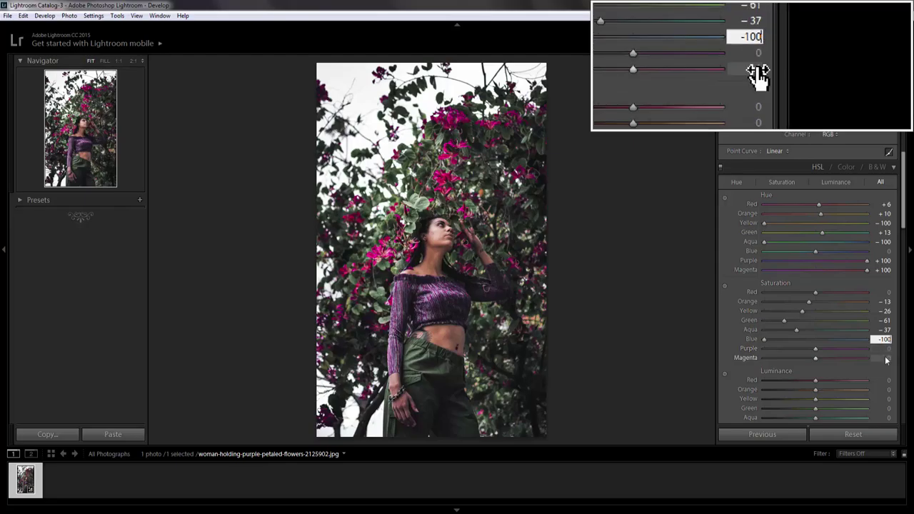
pyautogui.click(885, 358)
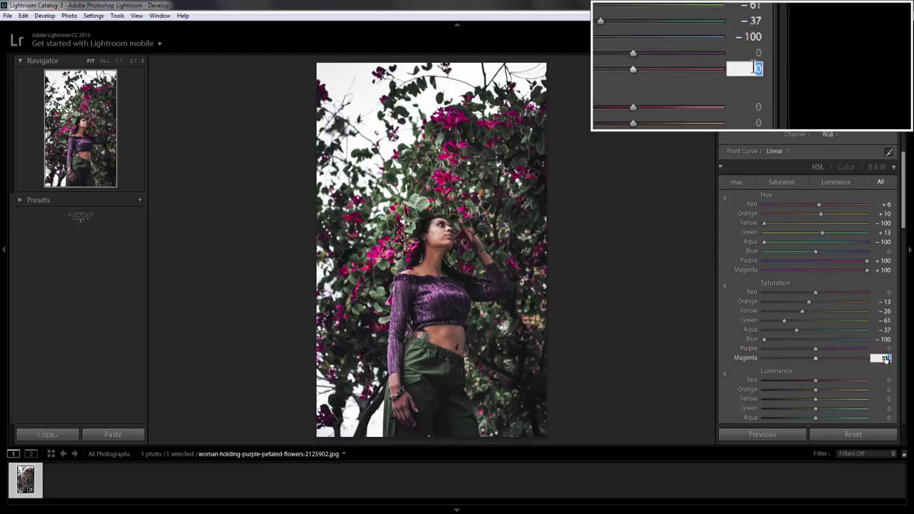
pyautogui.write('-')
pyautogui.write('1')
pyautogui.write('6')
pyautogui.press('Return')
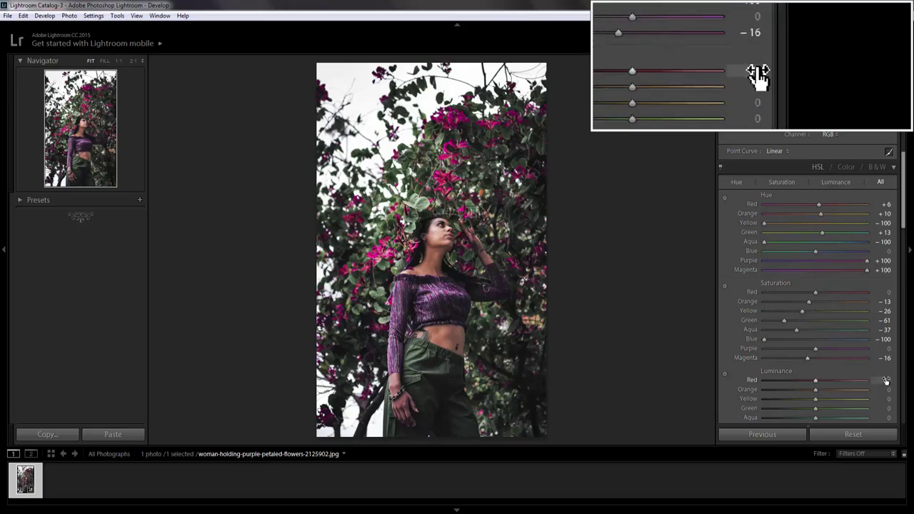
# Step: Set HSL Luminance to Red +11, Orange −12 and Yellow +100
pyautogui.scroll(-3, 885, 380)
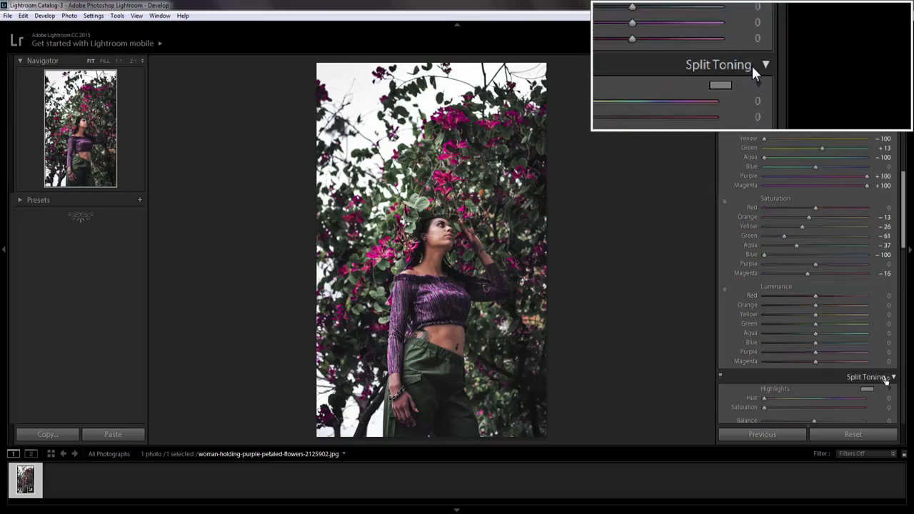
pyautogui.click(888, 297)
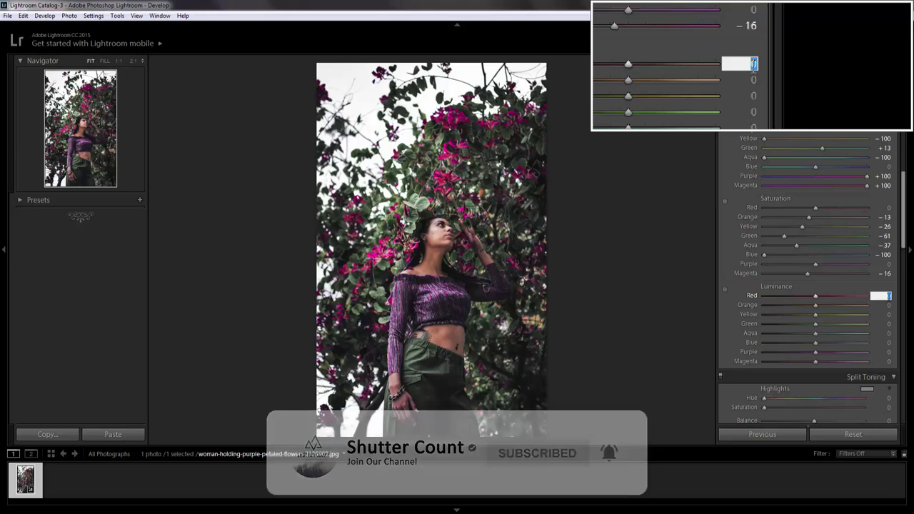
pyautogui.write('11')
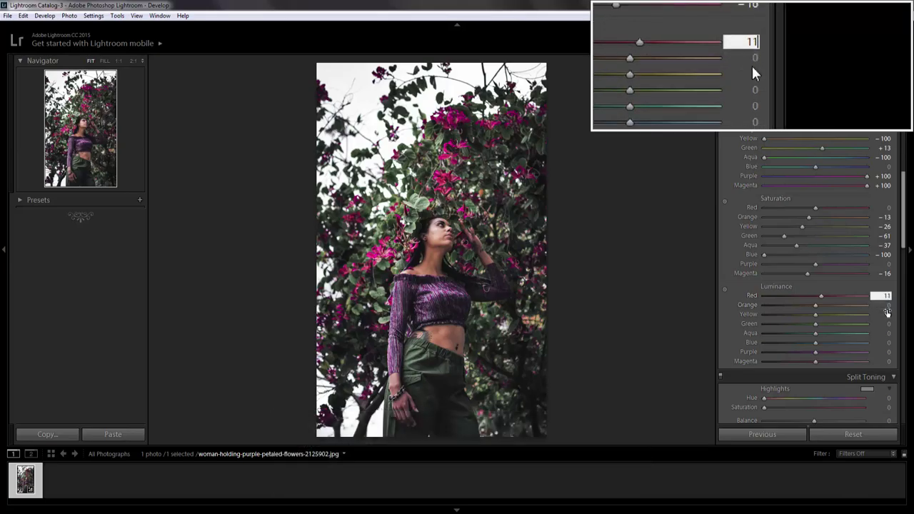
pyautogui.click(886, 304)
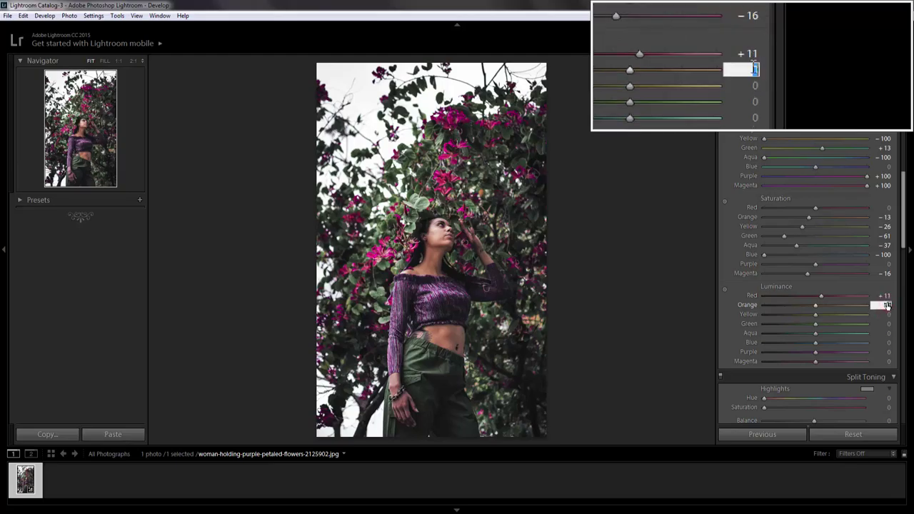
pyautogui.write('-')
pyautogui.write('12')
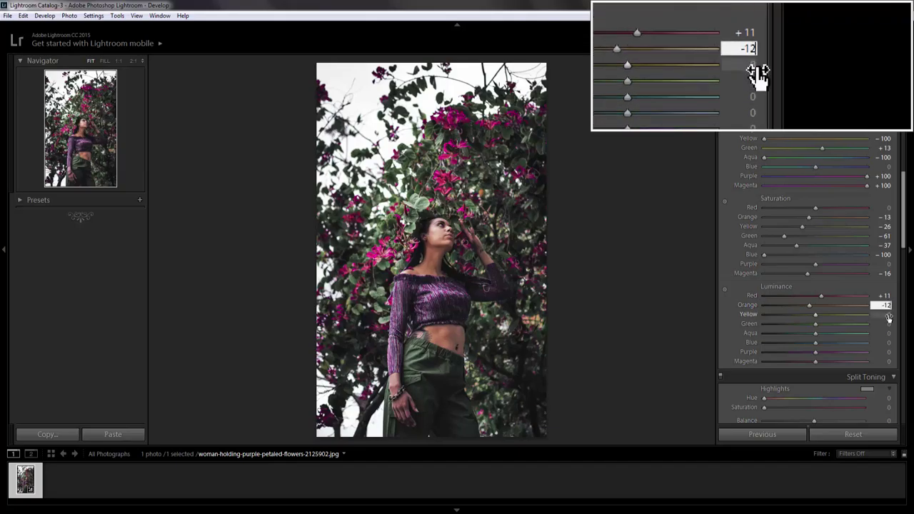
pyautogui.click(887, 314)
pyautogui.write('100')
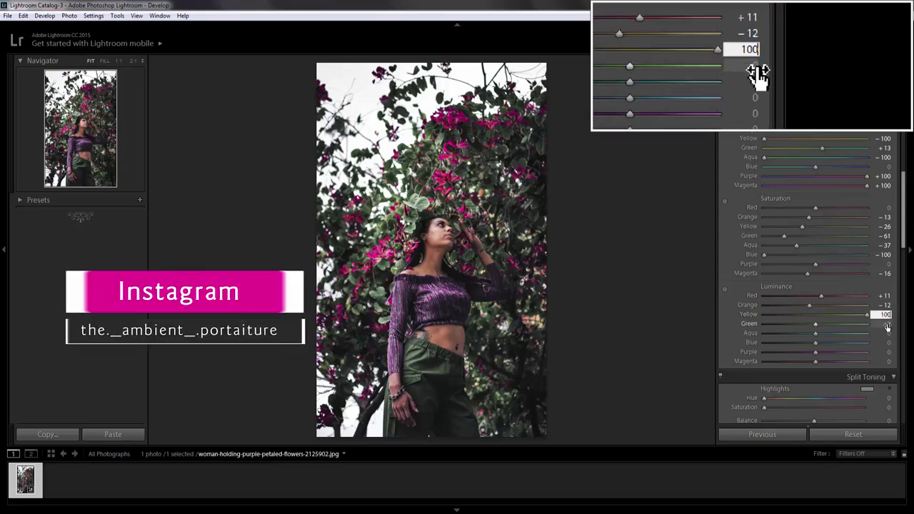
# Step: Set Luminance to Green −45, Aqua +5 and Blue +5
pyautogui.click(887, 326)
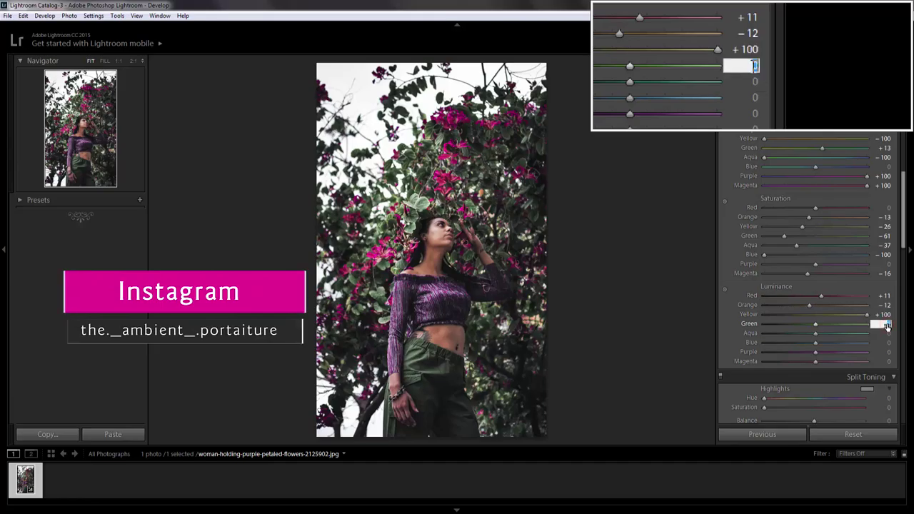
pyautogui.write('-45')
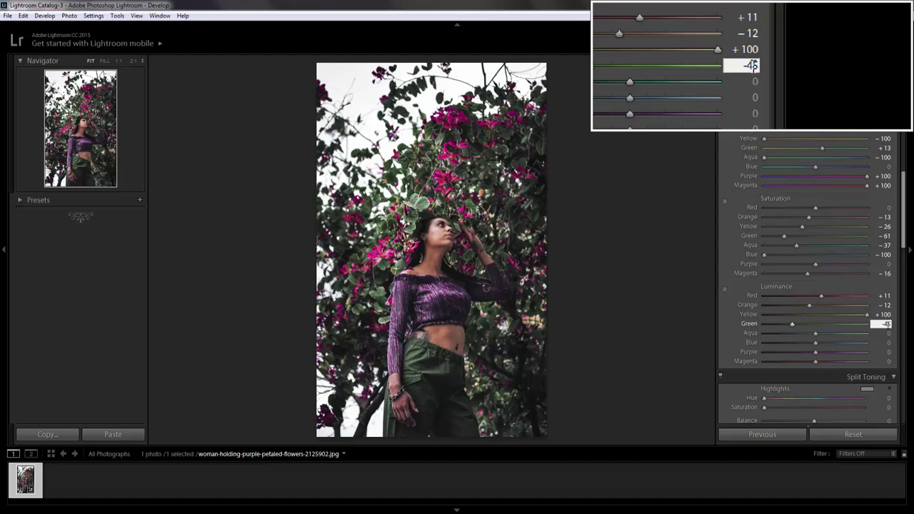
pyautogui.click(886, 334)
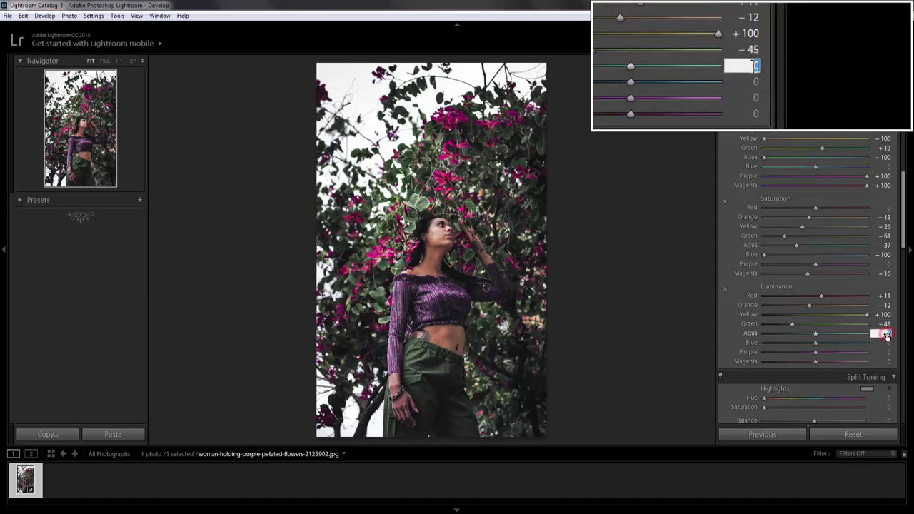
pyautogui.write('5')
pyautogui.press('Return')
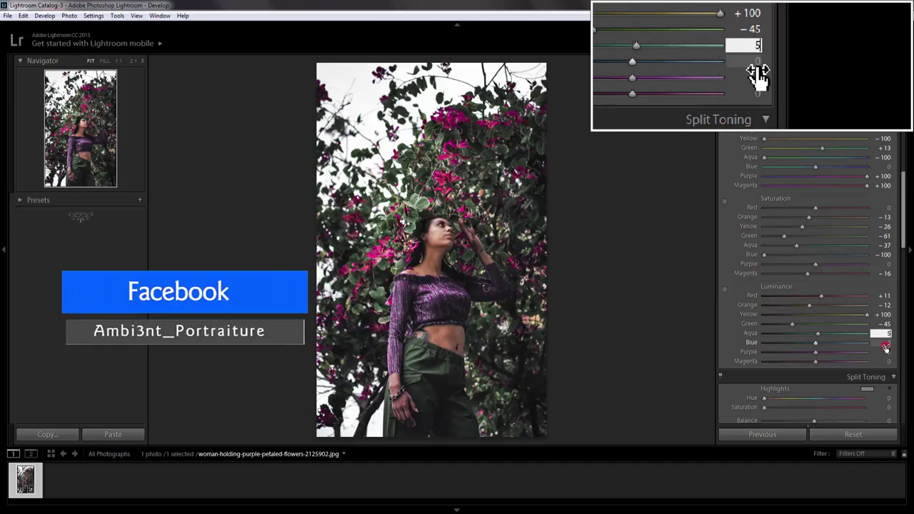
pyautogui.click(885, 345)
pyautogui.write('5')
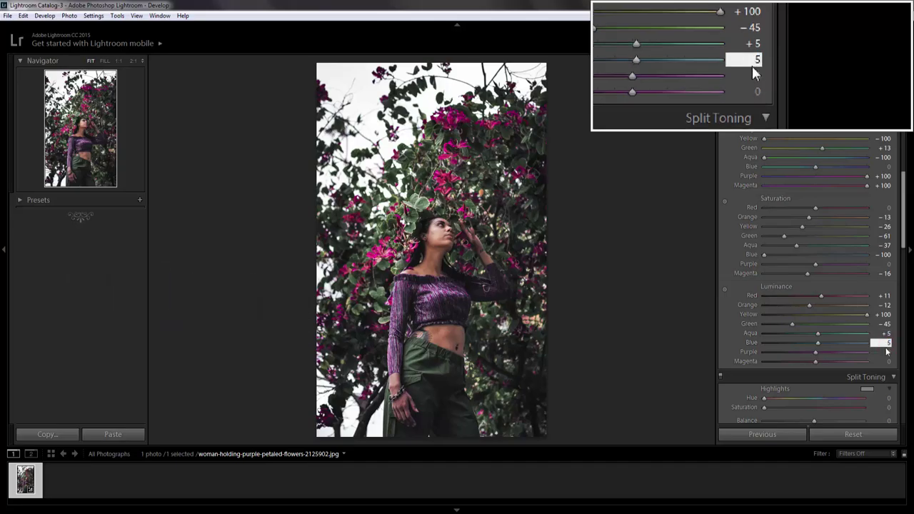
# Step: Set Purple luminance to −23 and start entering 13 for Magenta
pyautogui.click(887, 351)
pyautogui.write('-')
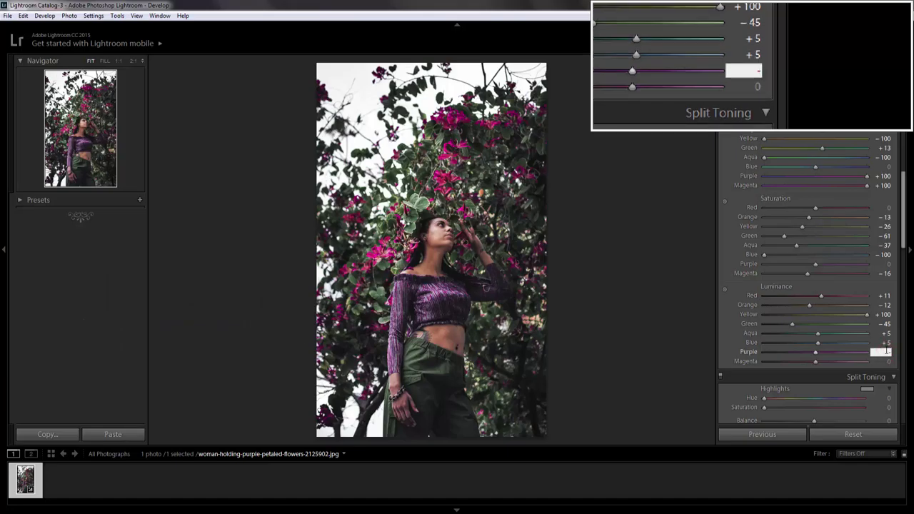
pyautogui.write('33')
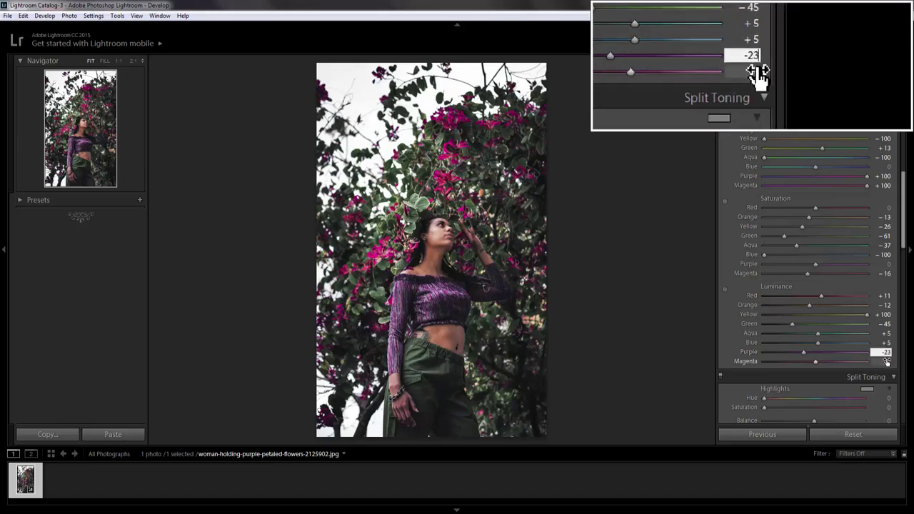
pyautogui.click(885, 361)
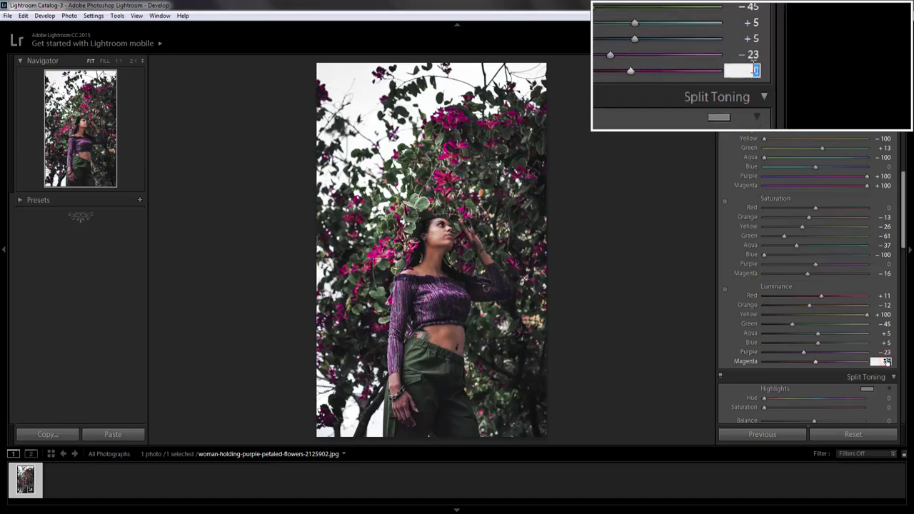
pyautogui.write('0')
pyautogui.press('Return')
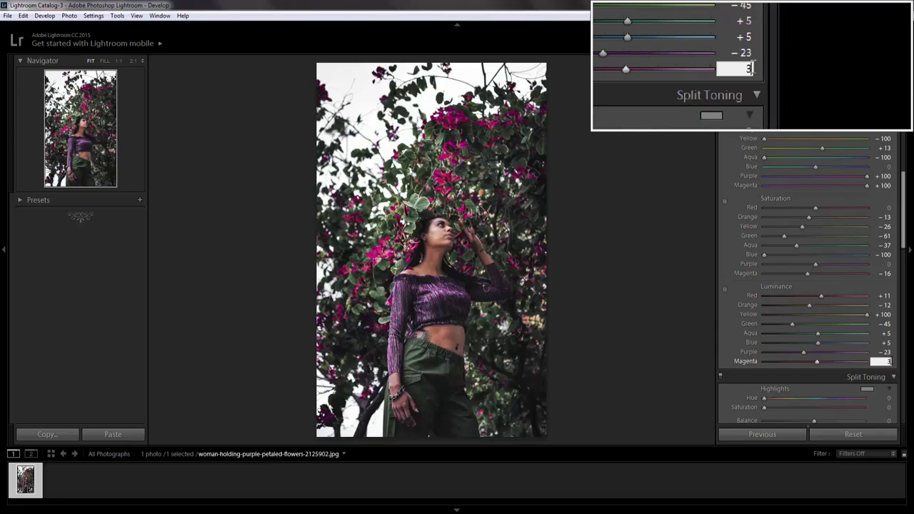
pyautogui.press('BackSpace')
pyautogui.write('1')
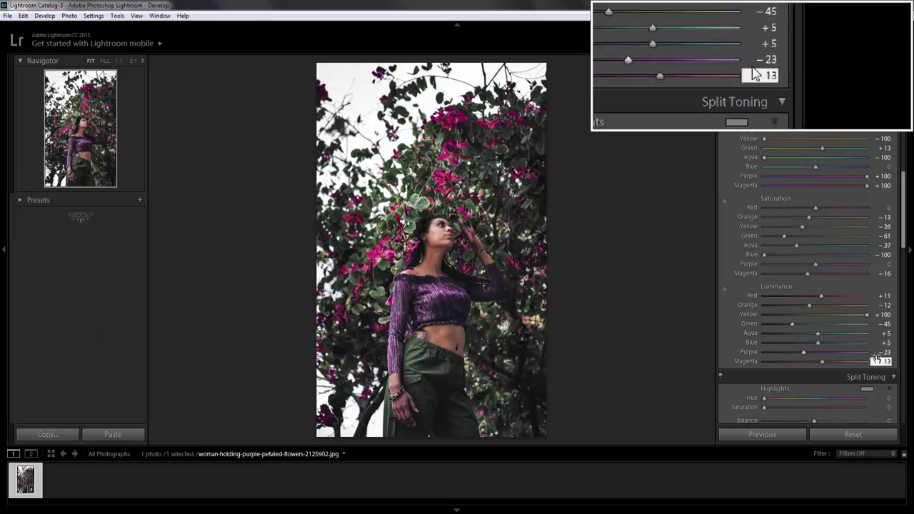
# Step: Click back into the Magenta luminance field to finish entering 13
pyautogui.click(876, 360)
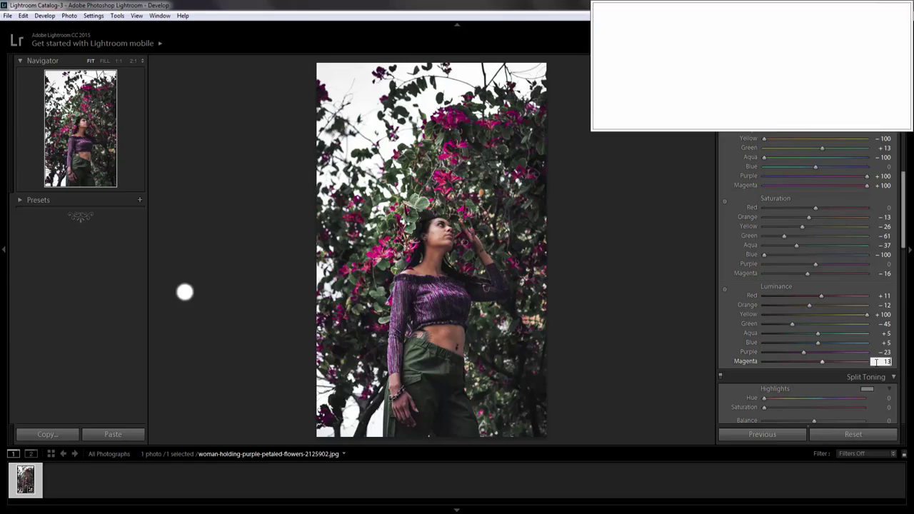
pyautogui.click(876, 361)
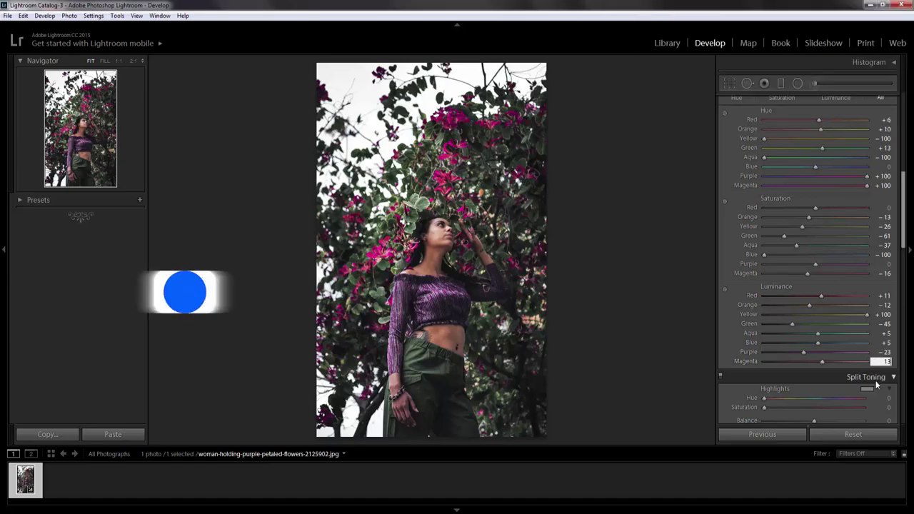
# Step: Give the Split Toning highlights Hue 42 and Saturation 32
pyautogui.scroll(-3, 876, 384)
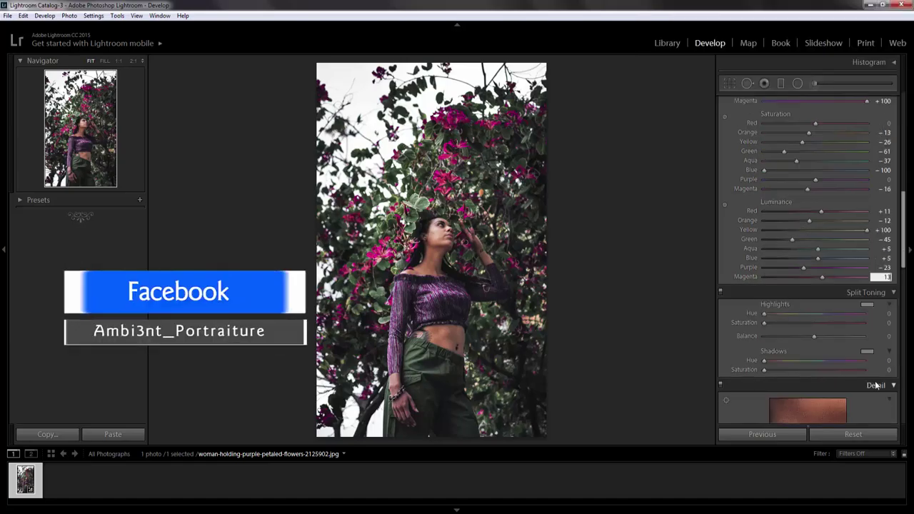
pyautogui.click(889, 313)
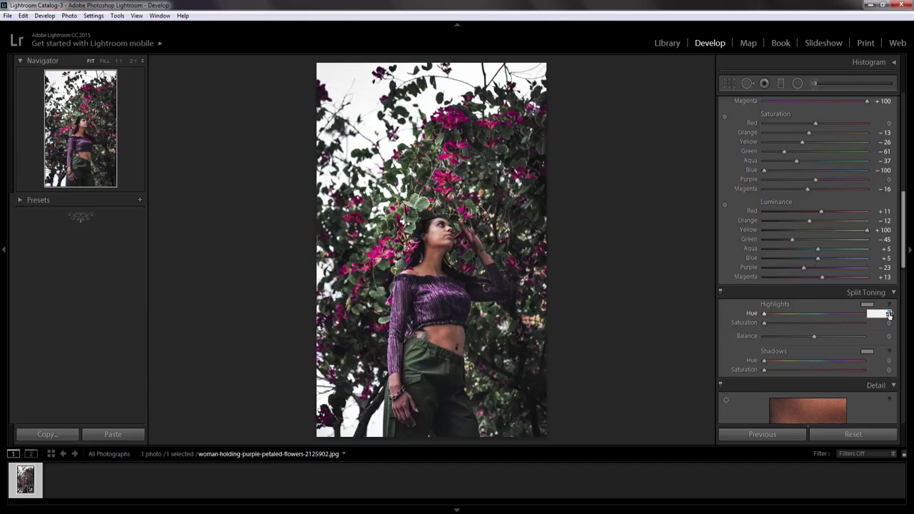
pyautogui.write('42')
pyautogui.click(889, 325)
pyautogui.write('32')
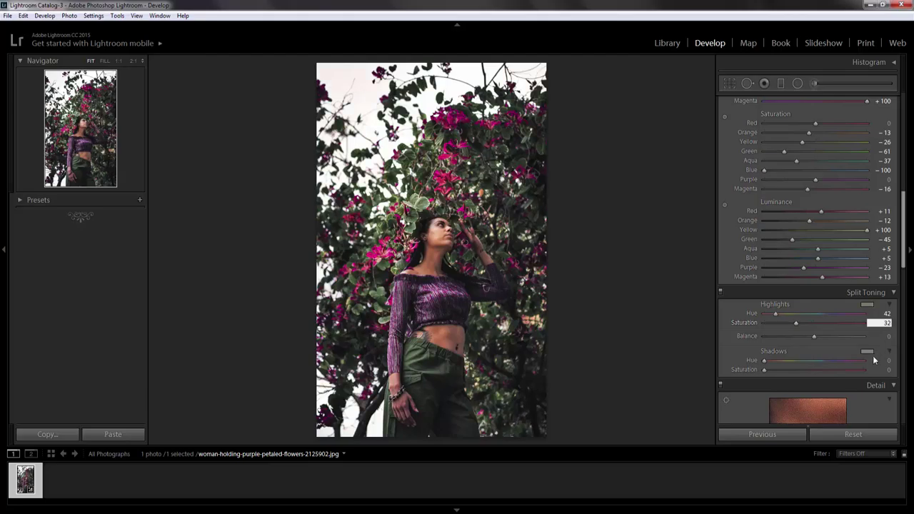
# Step: Set the Camera Calibration Shadows Tint to -100
pyautogui.scroll(-3, 873, 359)
pyautogui.scroll(-5, 873, 359)
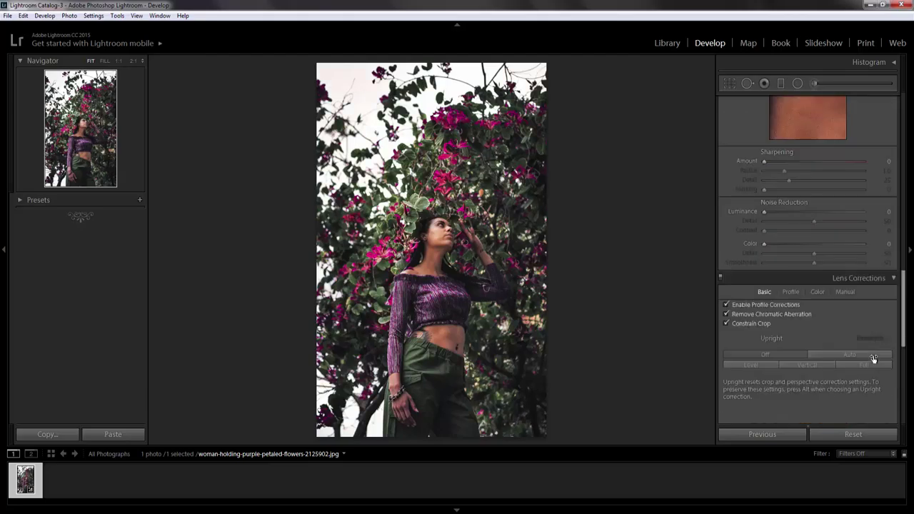
pyautogui.scroll(-5, 873, 359)
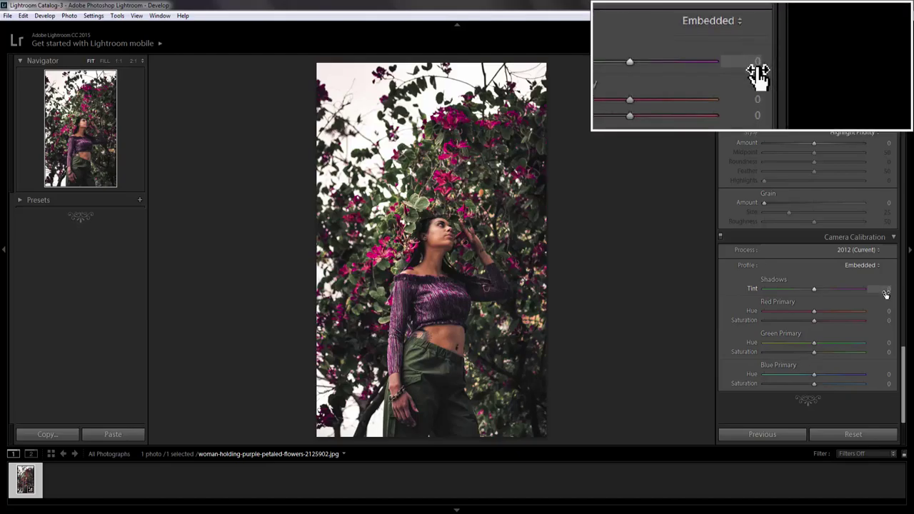
pyautogui.click(885, 293)
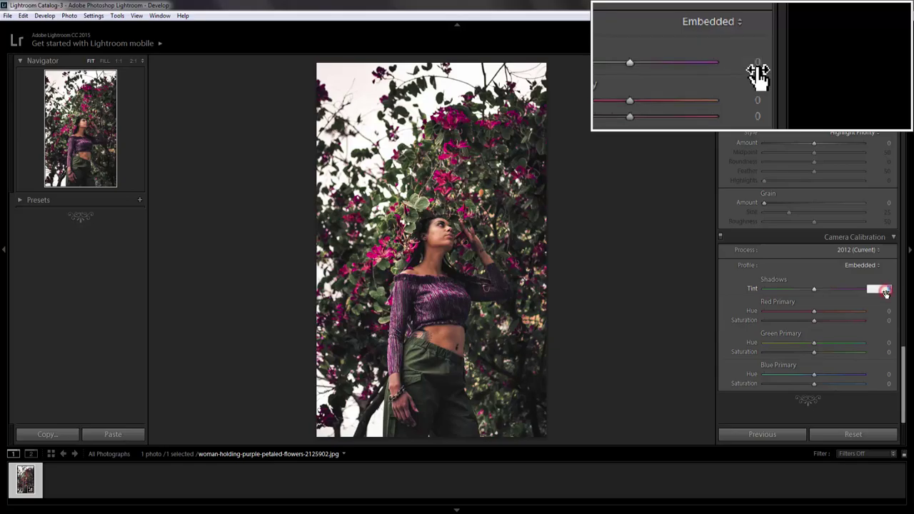
pyautogui.write('-')
pyautogui.write('10')
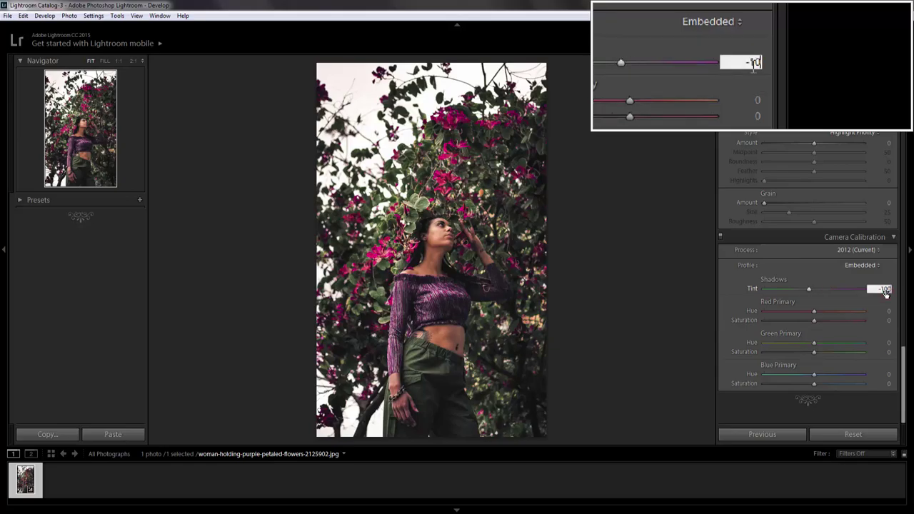
pyautogui.write('0')
pyautogui.press('Return')
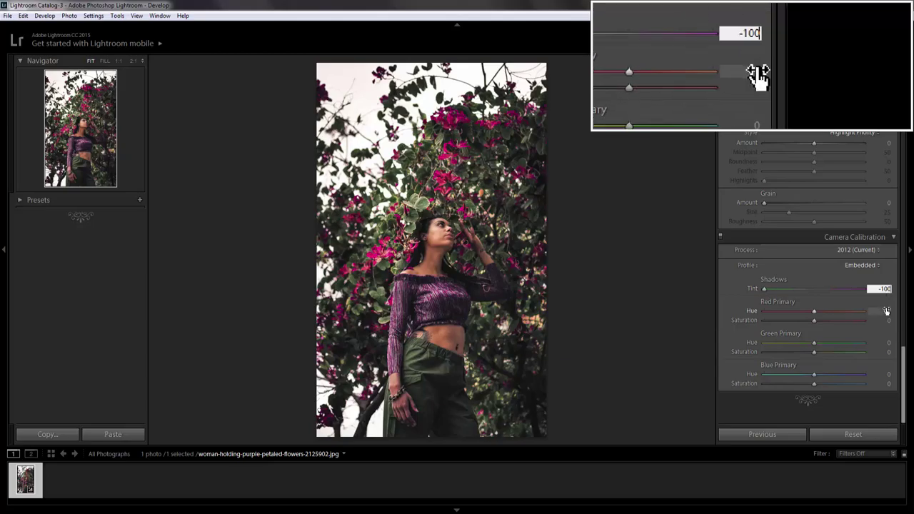
# Step: Set Red Primary to hue -8, saturation 7 and Green Primary to hue 100, saturation 17
pyautogui.click(885, 310)
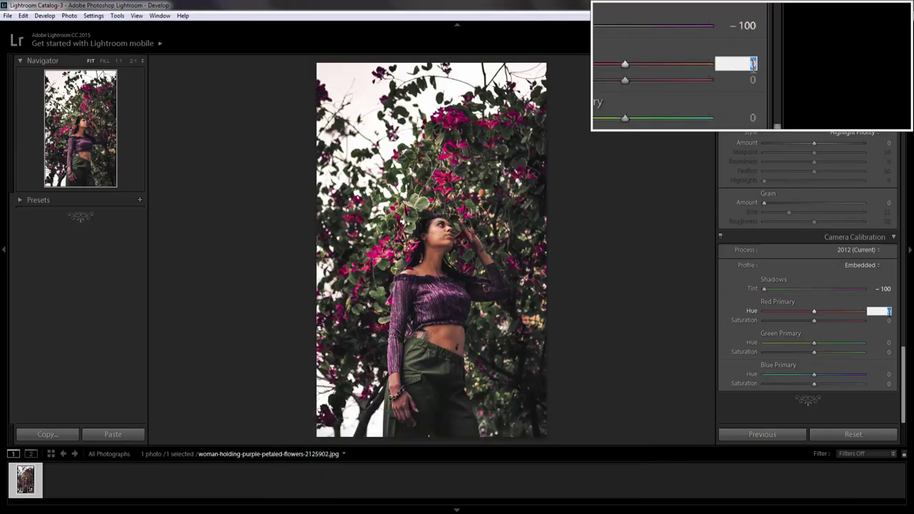
pyautogui.write('-8')
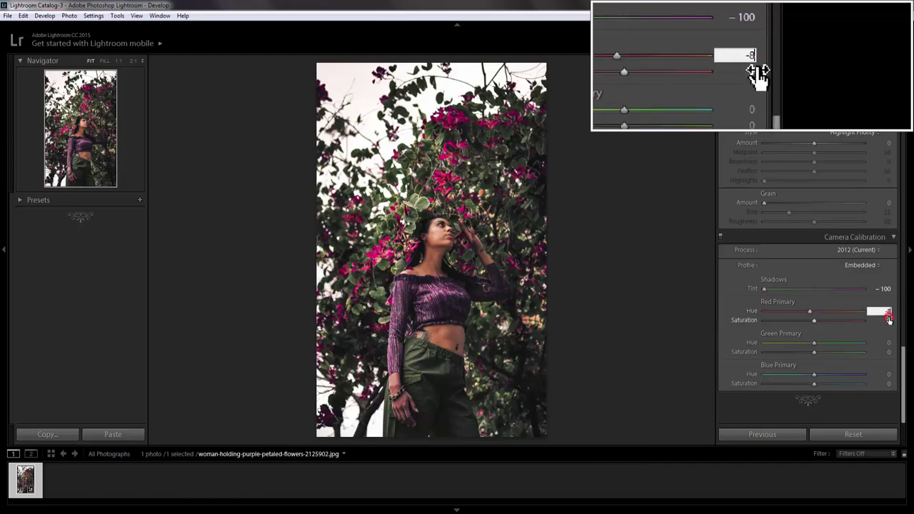
pyautogui.click(888, 320)
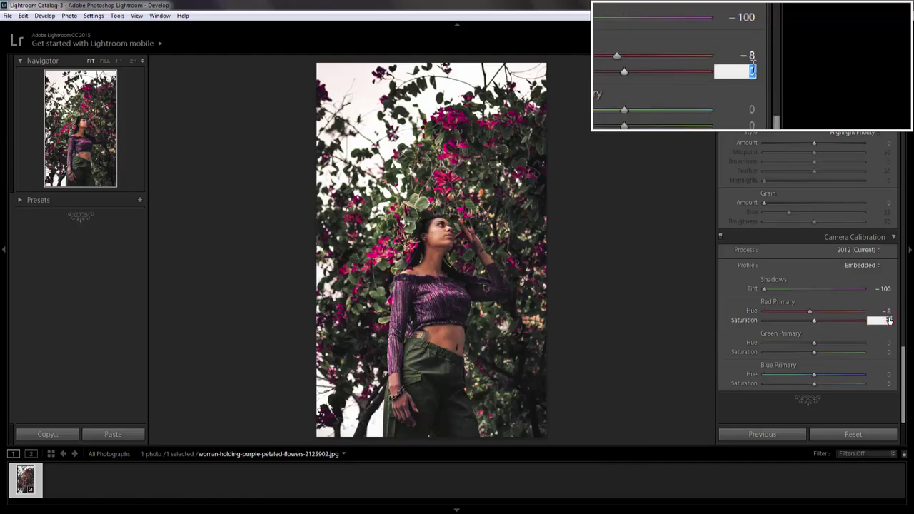
pyautogui.write('7')
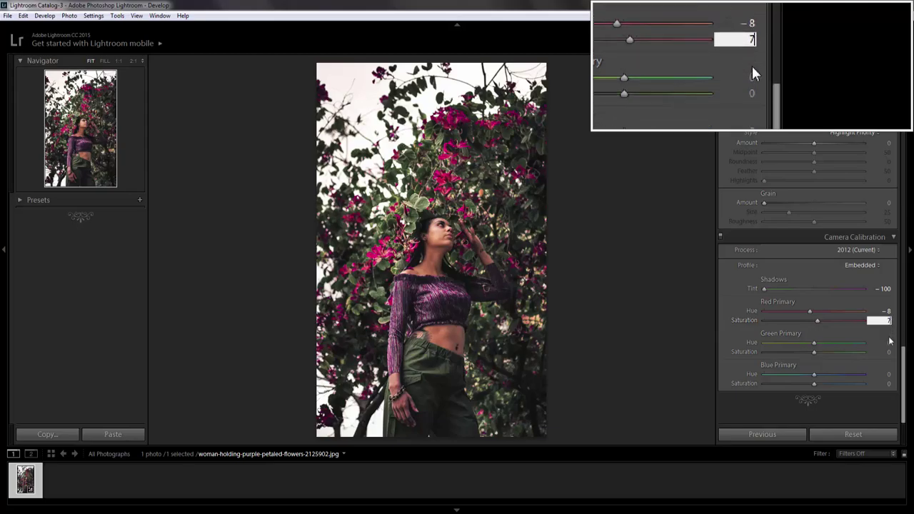
pyautogui.click(888, 343)
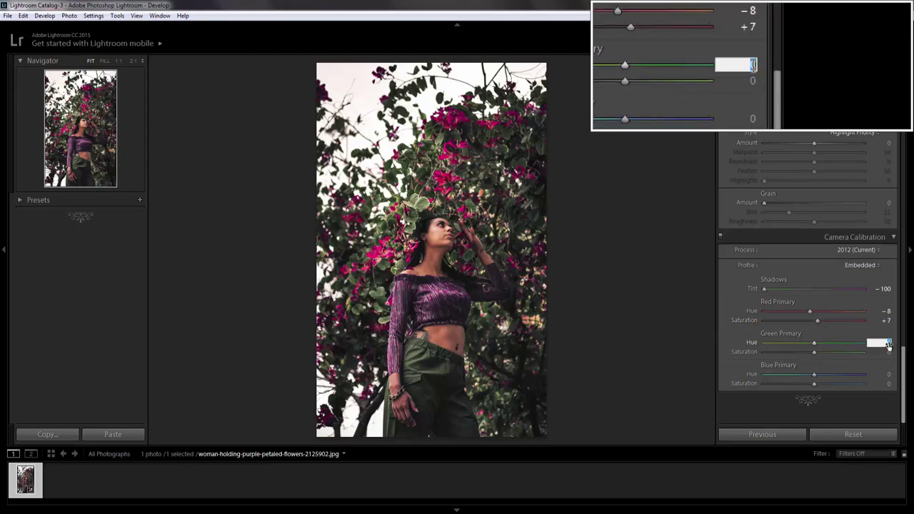
pyautogui.write('100')
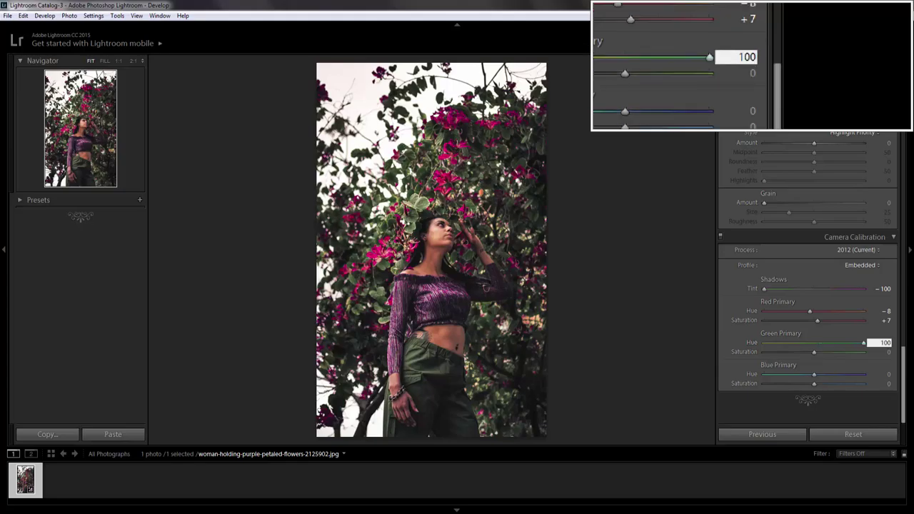
pyautogui.click(889, 356)
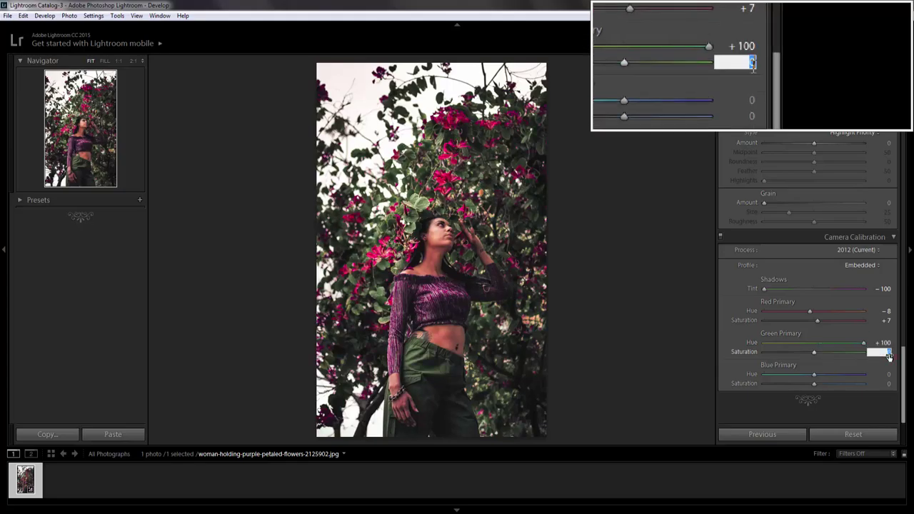
pyautogui.write('17')
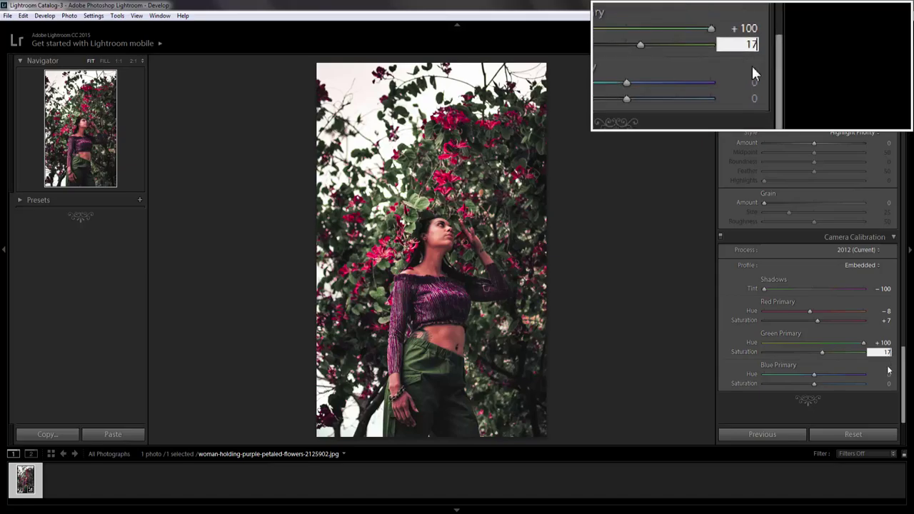
# Step: Set Blue Primary hue to 21 and saturation to -5
pyautogui.click(889, 377)
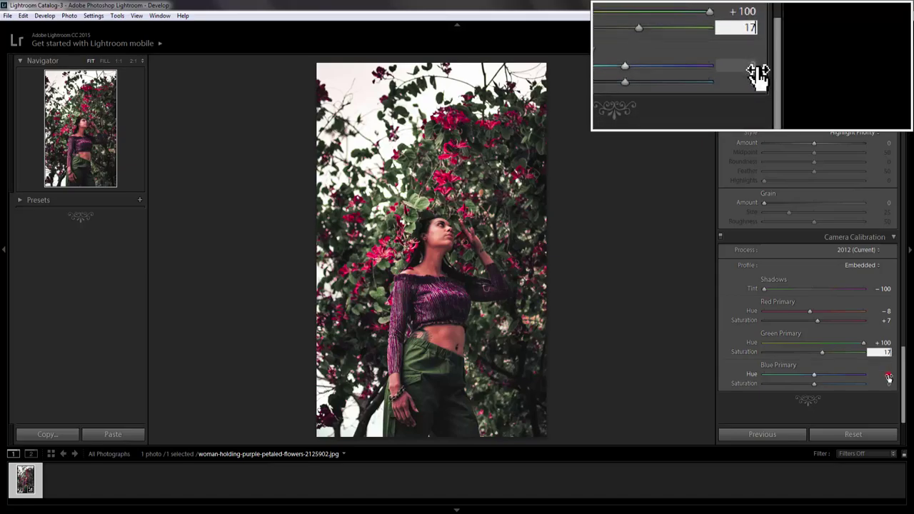
pyautogui.write('21')
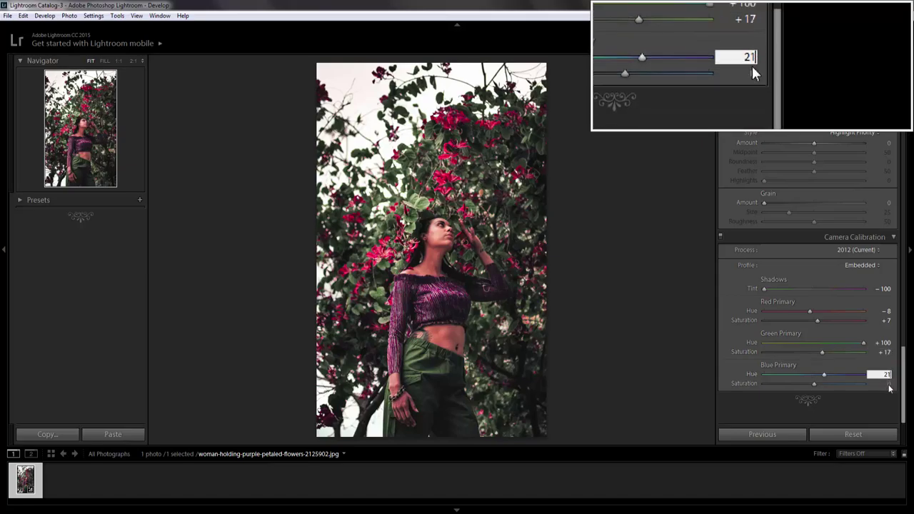
pyautogui.click(887, 384)
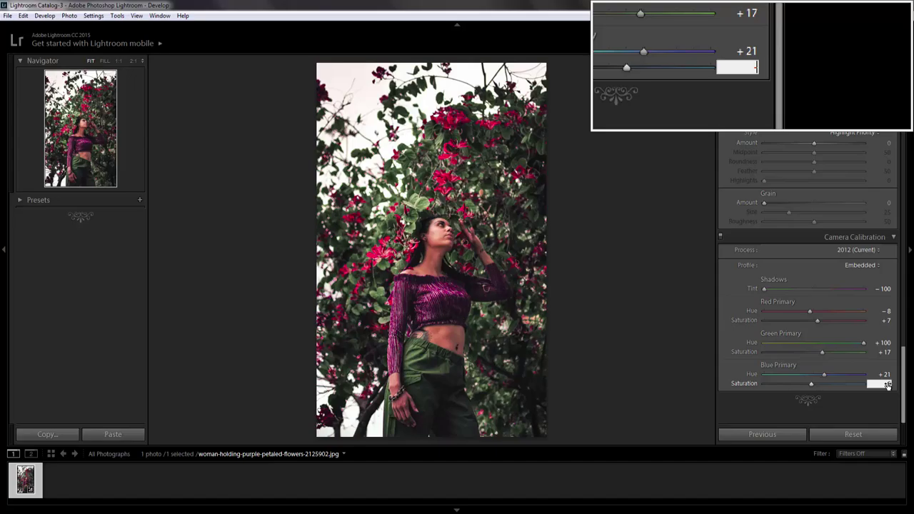
pyautogui.write('-')
pyautogui.press('Return')
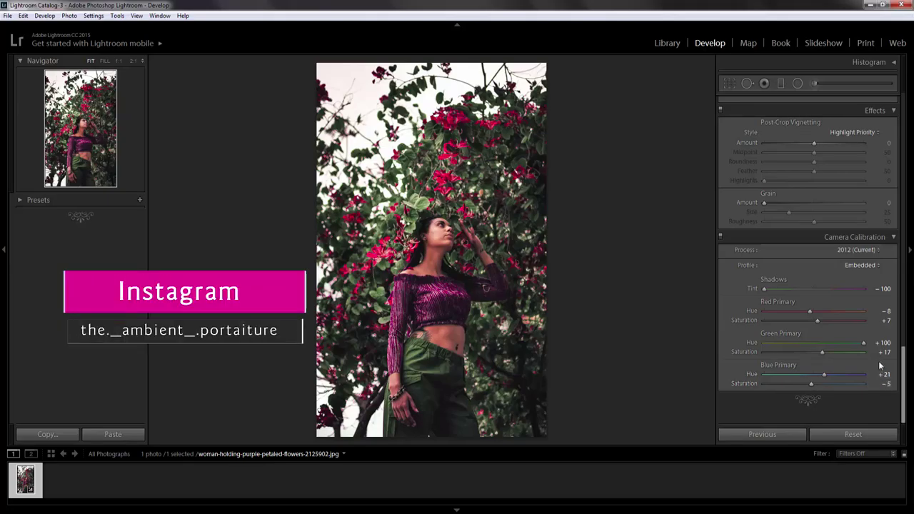
pyautogui.scroll(3, 880, 364)
# Step: Add midtone and shadow points to the RGB tone curve and lift the black point for a matte fade
pyautogui.scroll(6, 880, 364)
pyautogui.scroll(6, 879, 364)
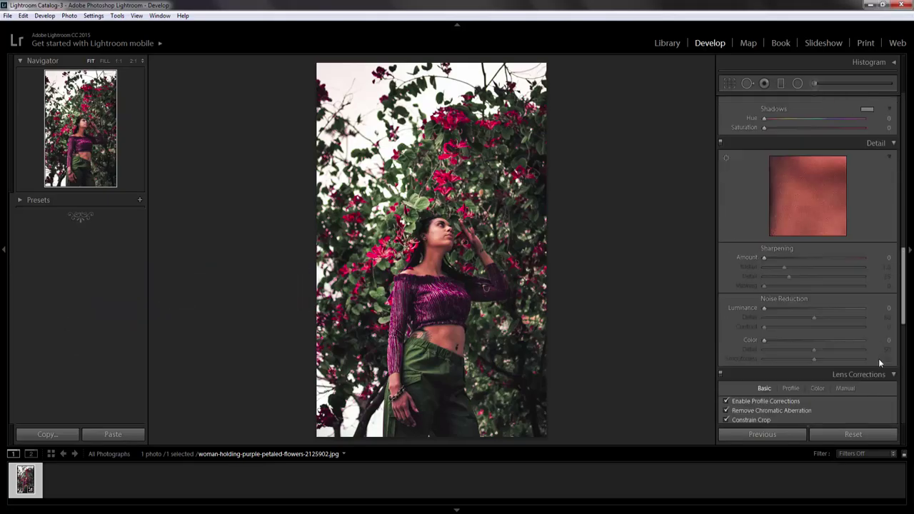
pyautogui.scroll(3, 878, 358)
pyautogui.scroll(3, 878, 359)
pyautogui.scroll(2, 878, 358)
pyautogui.scroll(2, 878, 359)
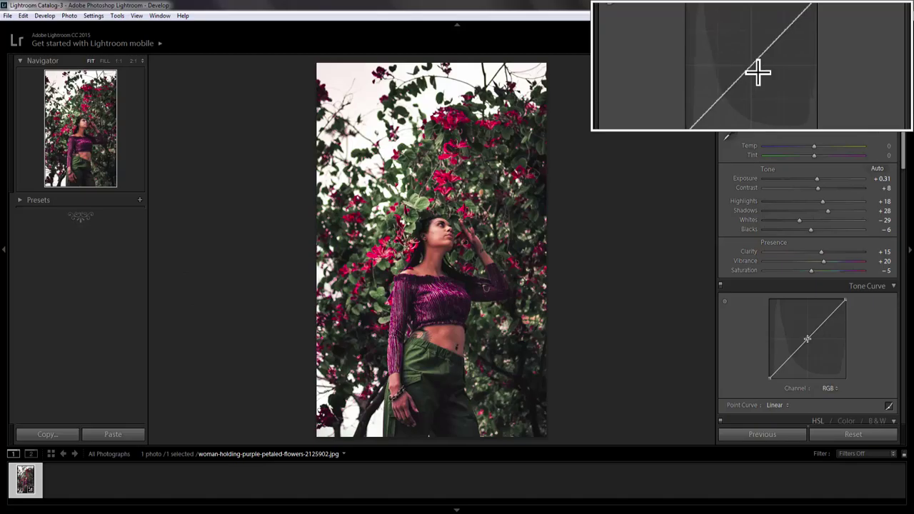
pyautogui.click(807, 339)
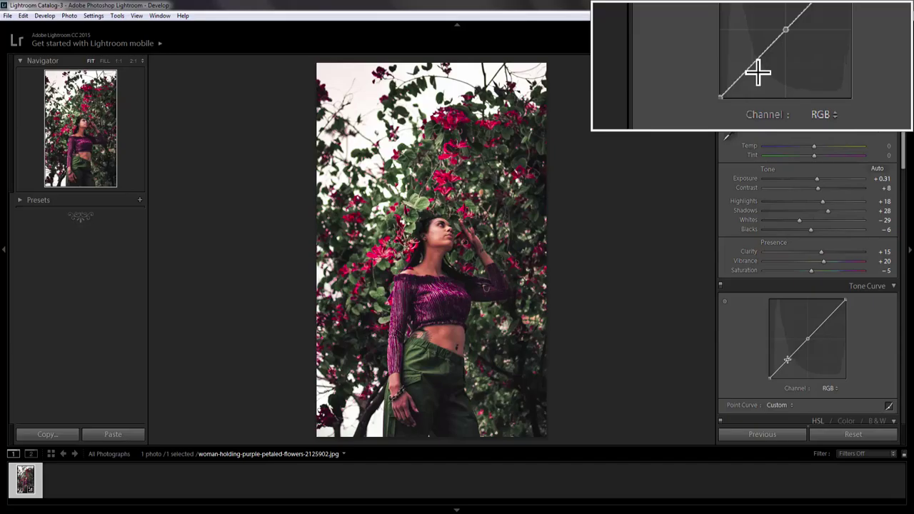
pyautogui.click(787, 359)
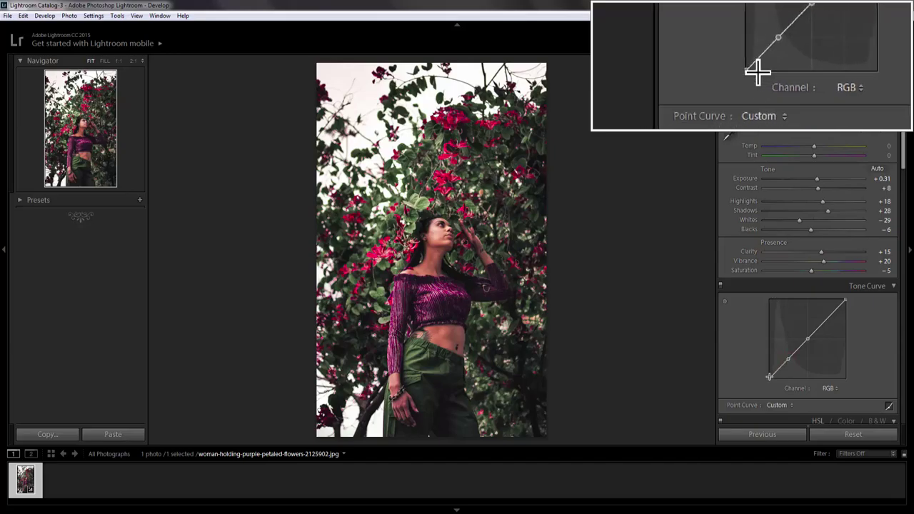
pyautogui.moveTo(769, 376); pyautogui.dragTo(769, 372)
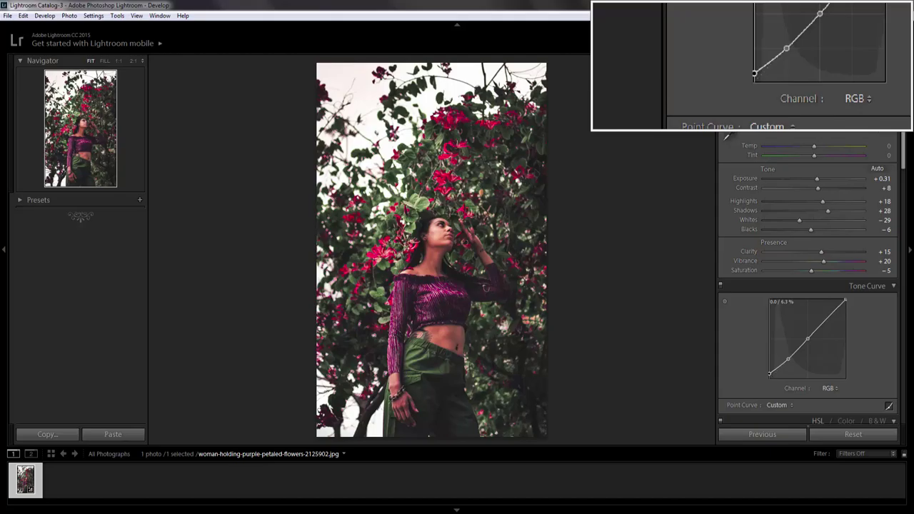
pyautogui.moveTo(769, 372); pyautogui.dragTo(769, 371)
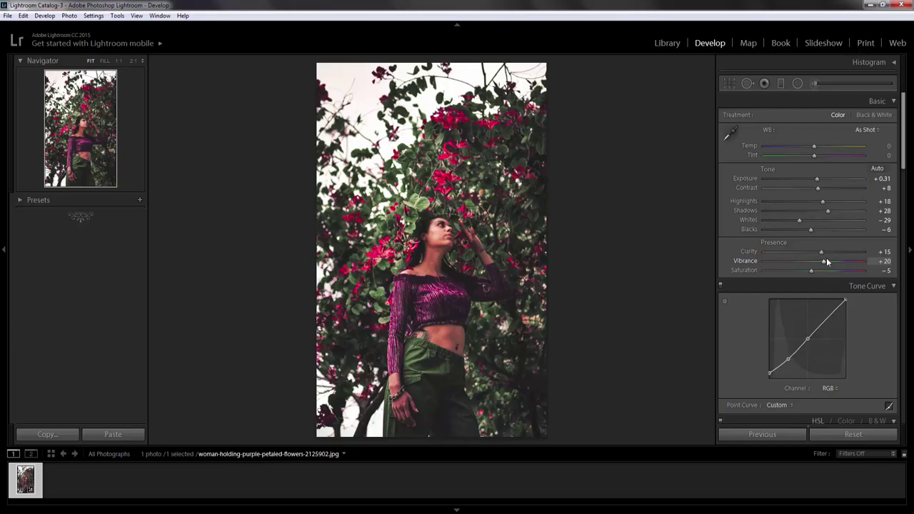
pyautogui.press('\\')
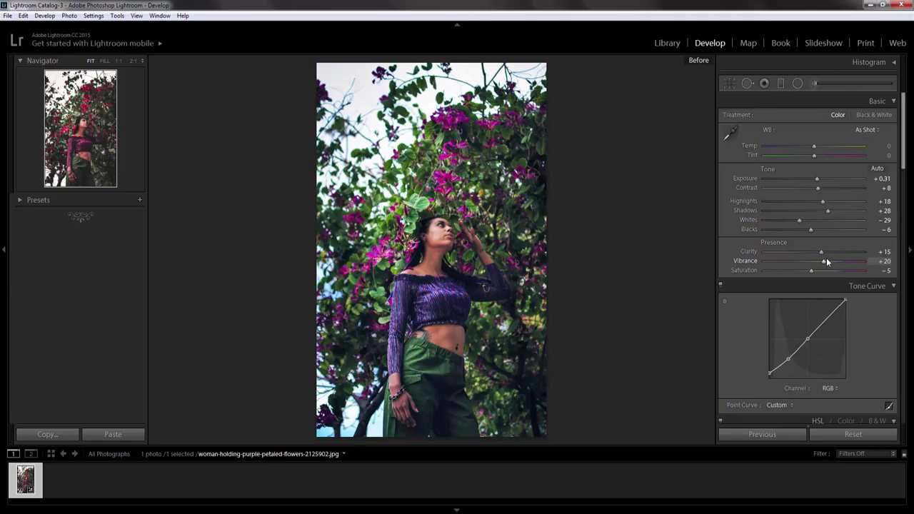
pyautogui.press('\\')
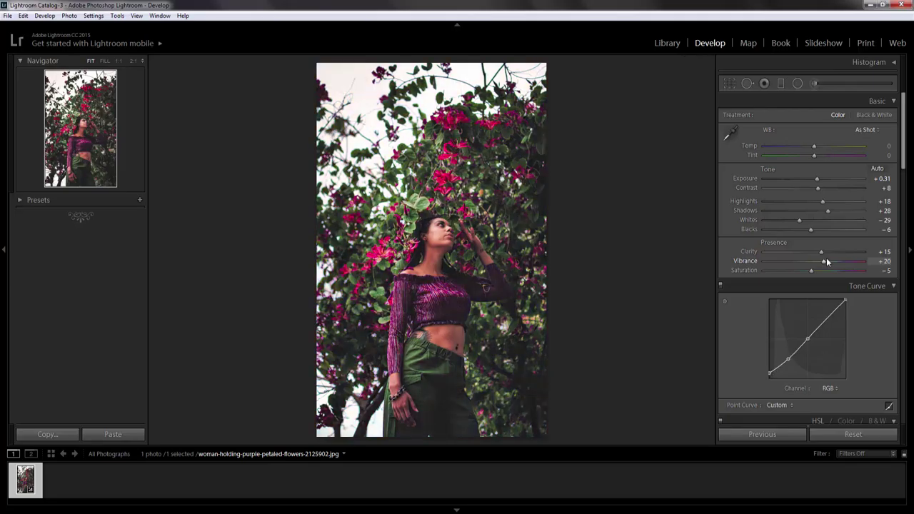
pyautogui.press('\\')
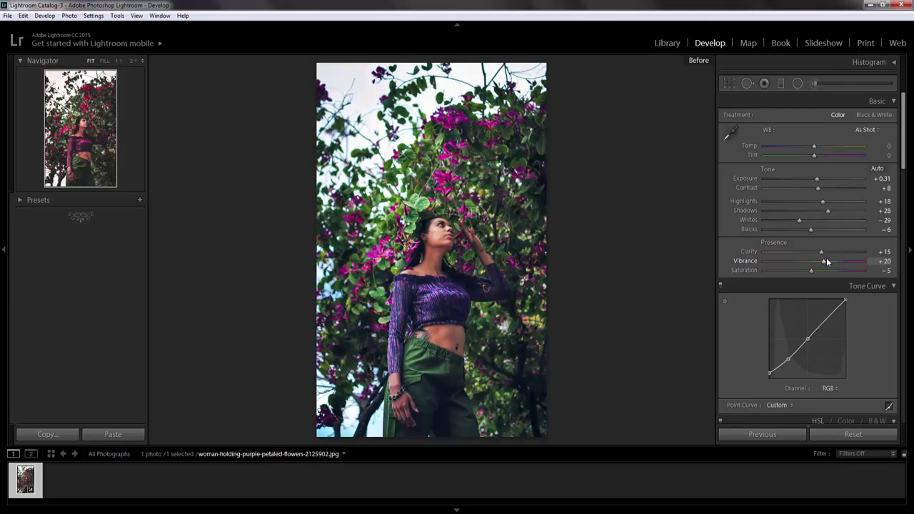
pyautogui.press('\\')
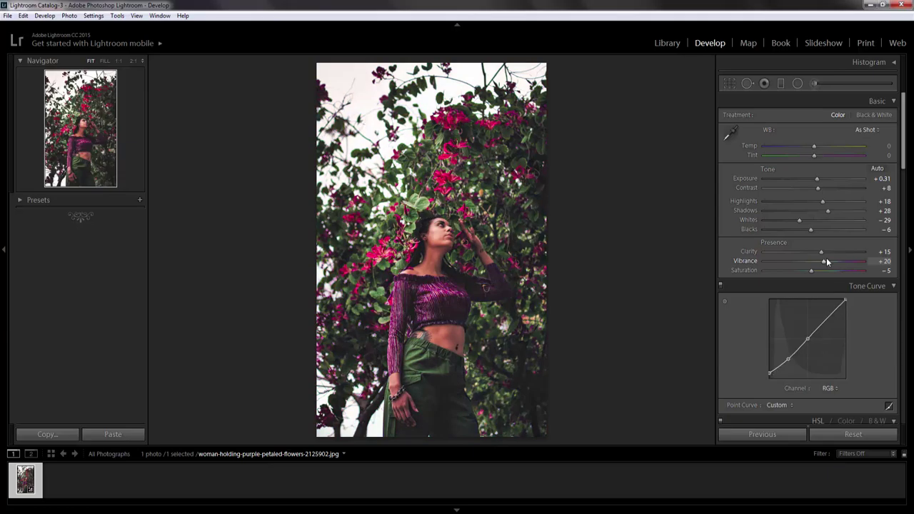
pyautogui.scroll(-5, 826, 260)
# Step: Set the Sharpening Amount to 13
pyautogui.scroll(-3, 826, 260)
pyautogui.scroll(-2, 826, 260)
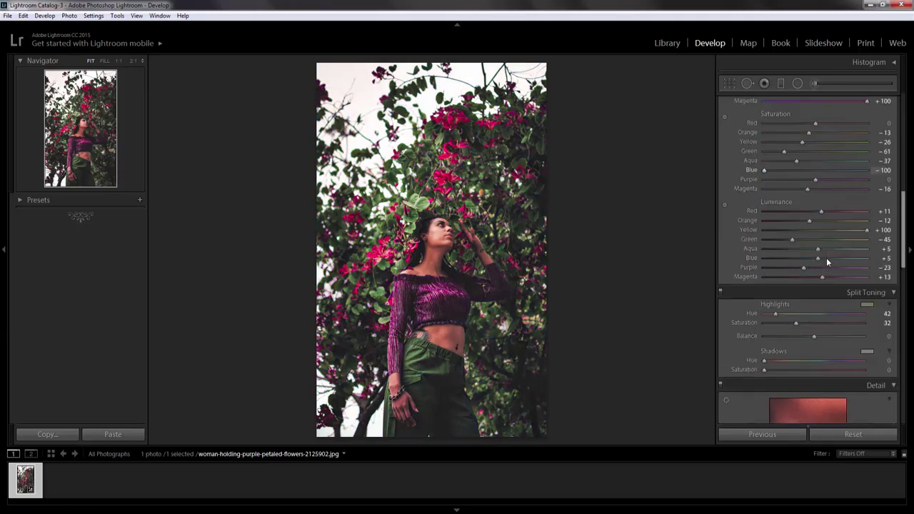
pyautogui.scroll(-2, 826, 257)
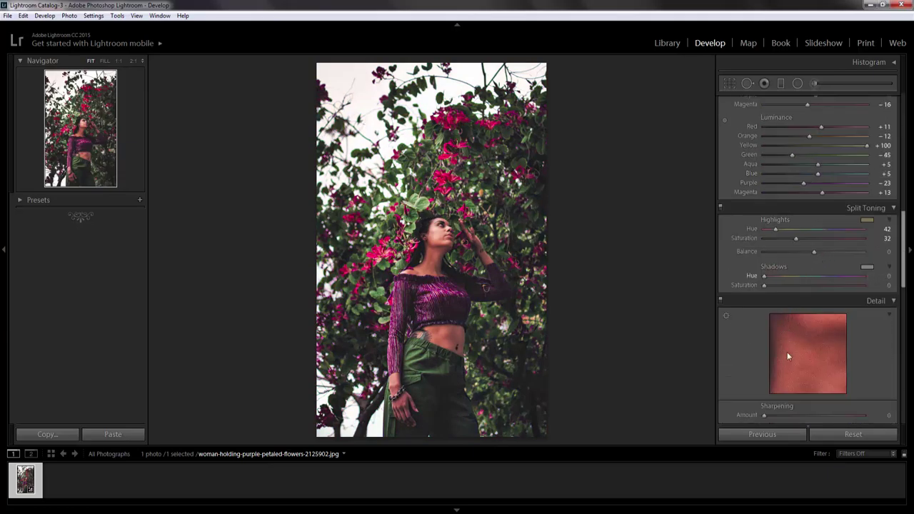
pyautogui.moveTo(767, 414); pyautogui.dragTo(772, 418)
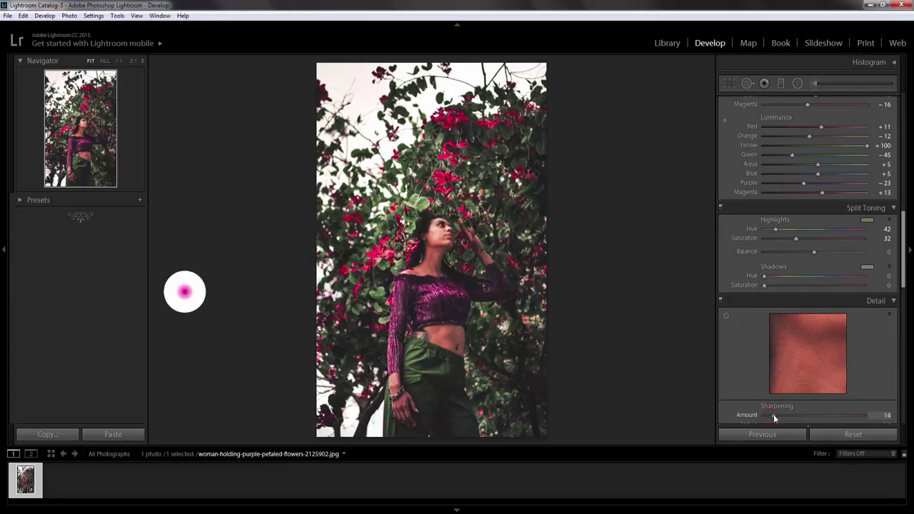
# Step: Set Noise Reduction Color to 23 and Luminance to 10
pyautogui.scroll(-3, 785, 386)
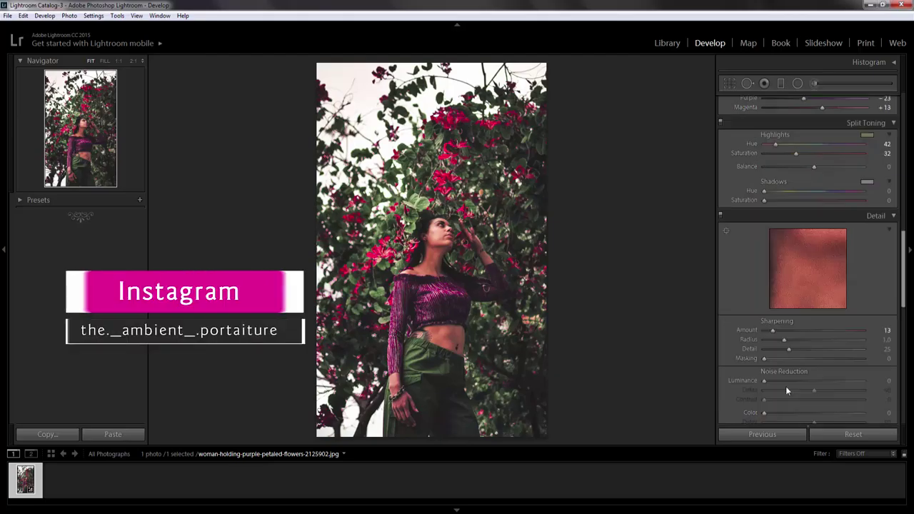
pyautogui.moveTo(764, 412); pyautogui.dragTo(787, 412)
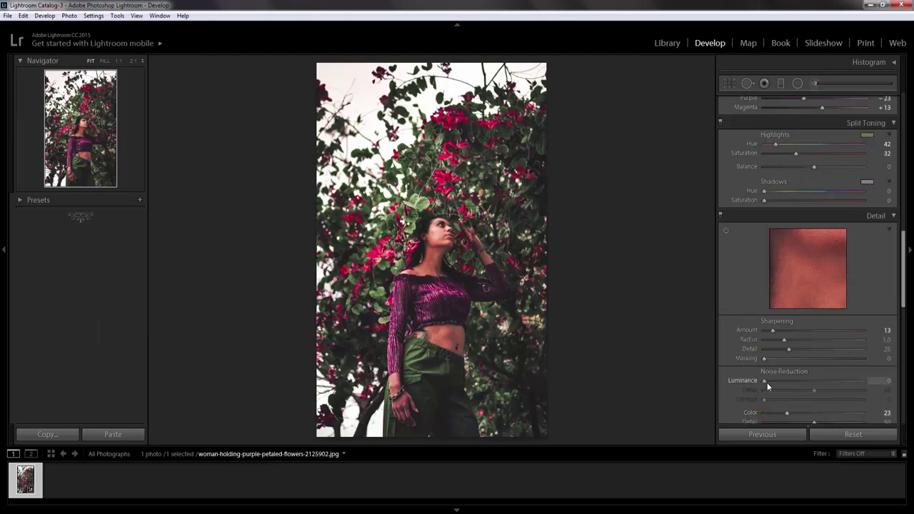
pyautogui.moveTo(765, 381); pyautogui.dragTo(773, 384)
pyautogui.press('Up')
pyautogui.press('Up')
pyautogui.press('Up')
pyautogui.scroll(-2, 719, 402)
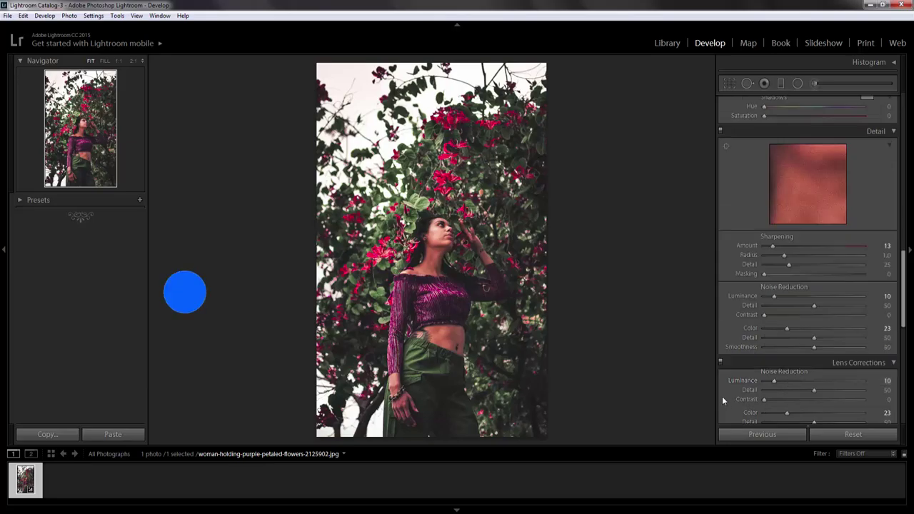
# Step: Apply a post-crop vignette with Amount -31, Feather 100 and Highlights 100
pyautogui.scroll(-3, 722, 396)
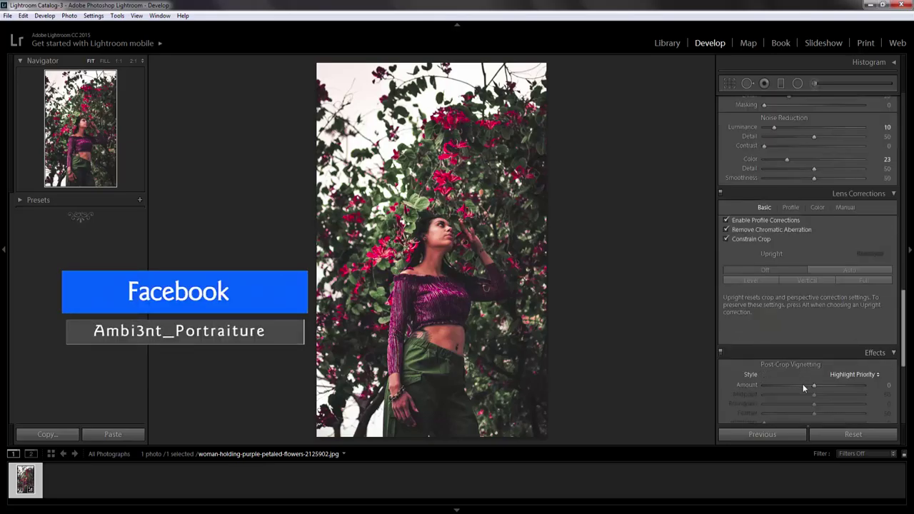
pyautogui.moveTo(813, 387); pyautogui.dragTo(808, 387)
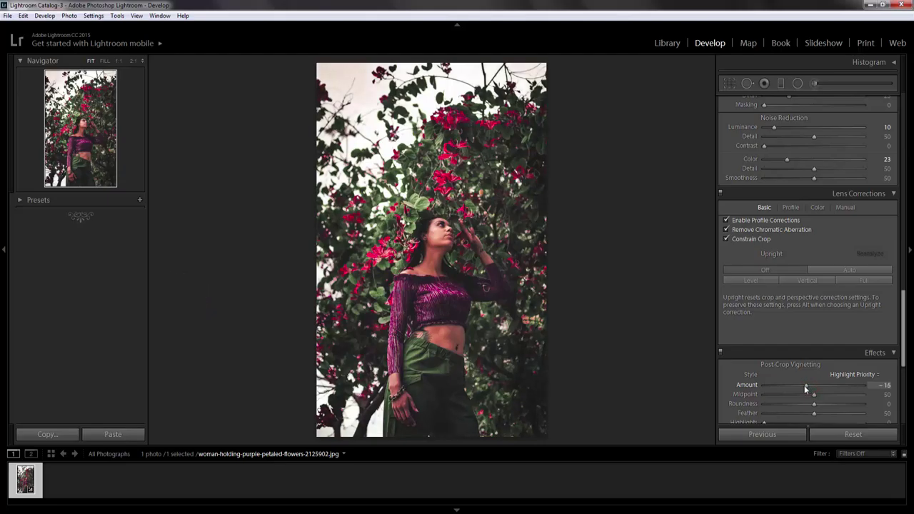
pyautogui.scroll(-2, 813, 399)
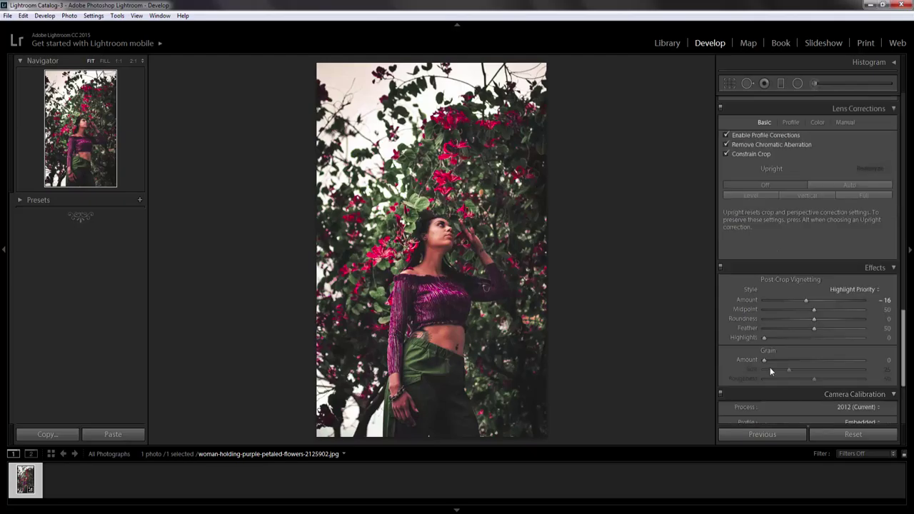
pyautogui.click(765, 338)
pyautogui.moveTo(776, 342); pyautogui.dragTo(835, 343)
pyautogui.moveTo(813, 329); pyautogui.dragTo(869, 328)
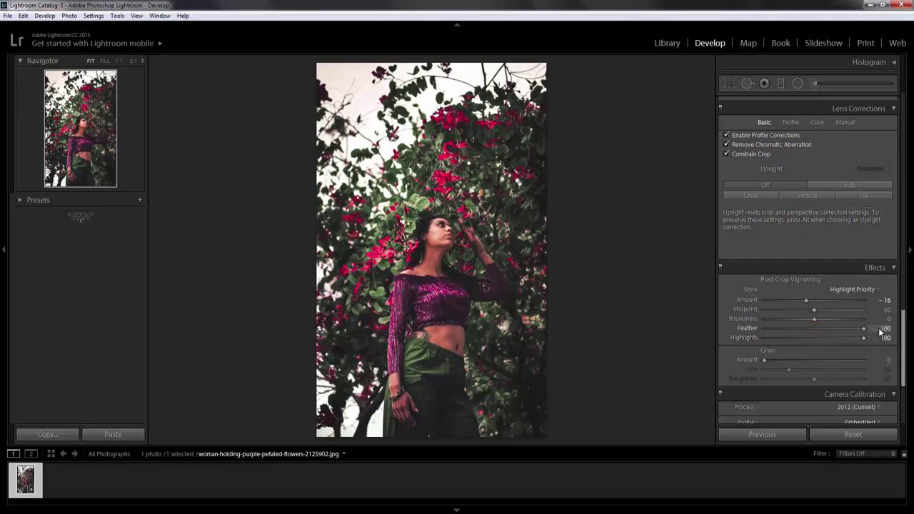
pyautogui.moveTo(807, 300); pyautogui.dragTo(798, 301)
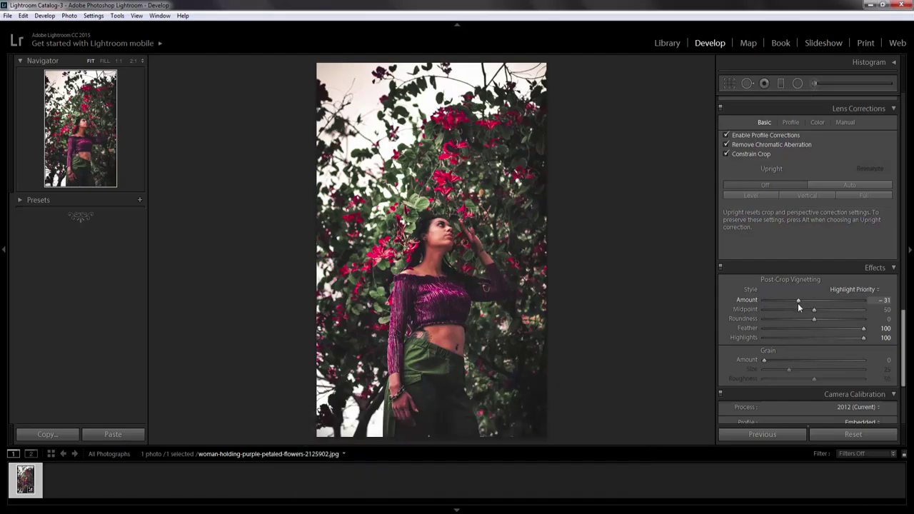
pyautogui.scroll(5, 797, 283)
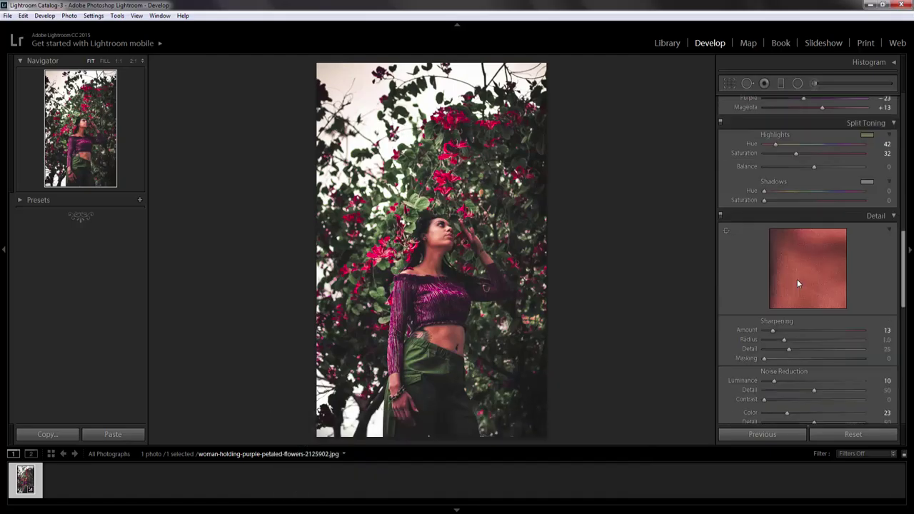
pyautogui.scroll(2, 798, 283)
pyautogui.scroll(2, 797, 284)
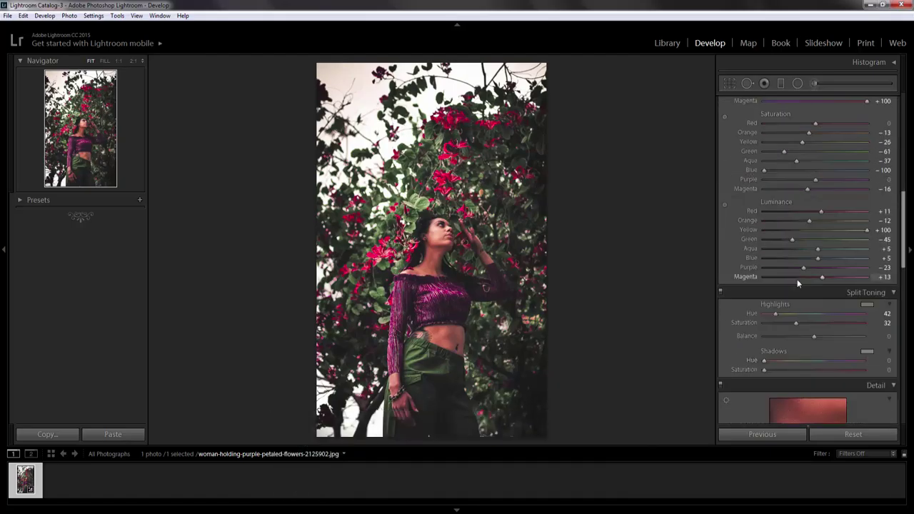
pyautogui.press('\\')
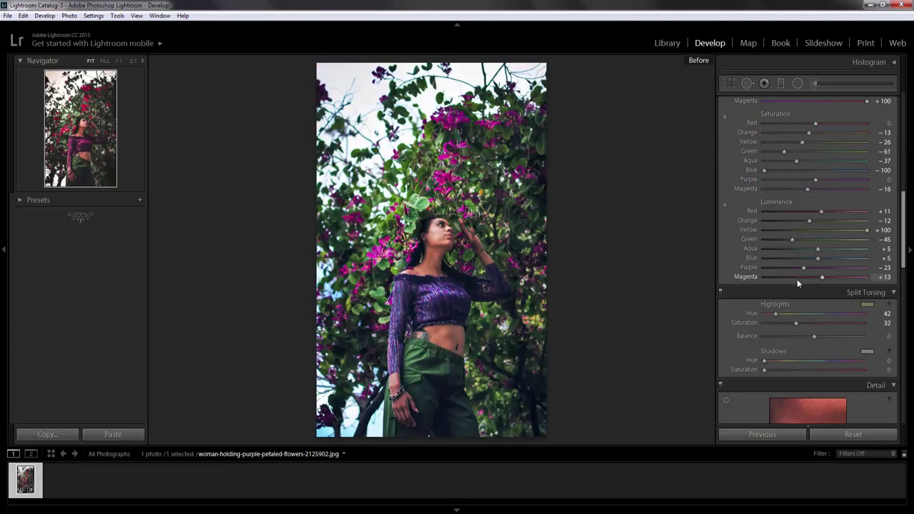
pyautogui.press('\\')
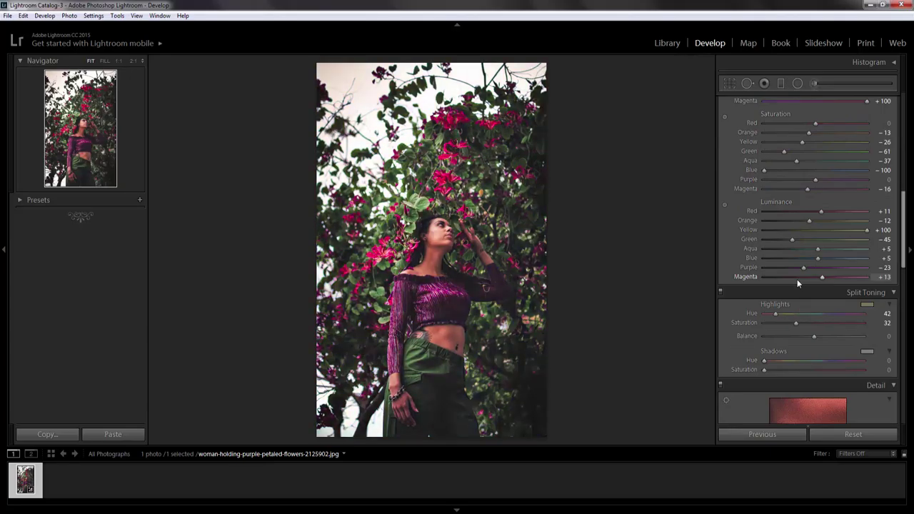
pyautogui.press('\\')
pyautogui.press('\\')
pyautogui.press('\\')
pyautogui.press('\\')
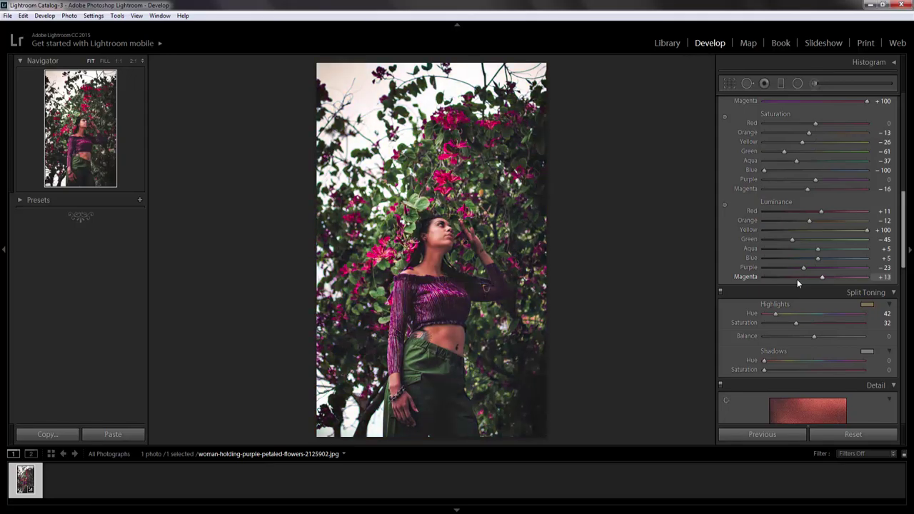